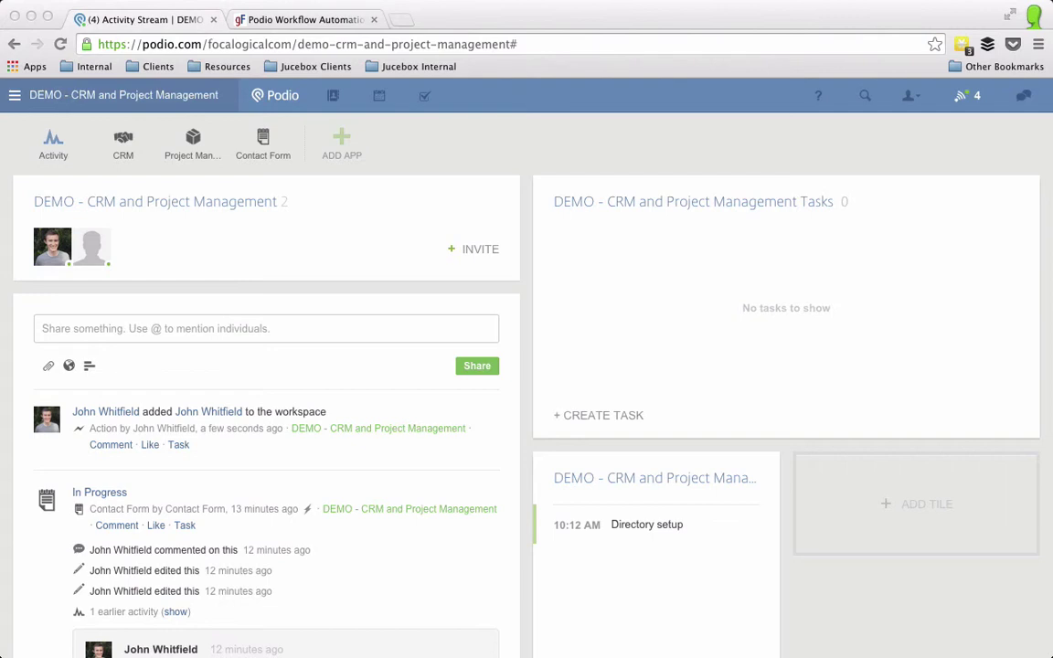
Open the Contact Form app in Podio.
click(264, 141)
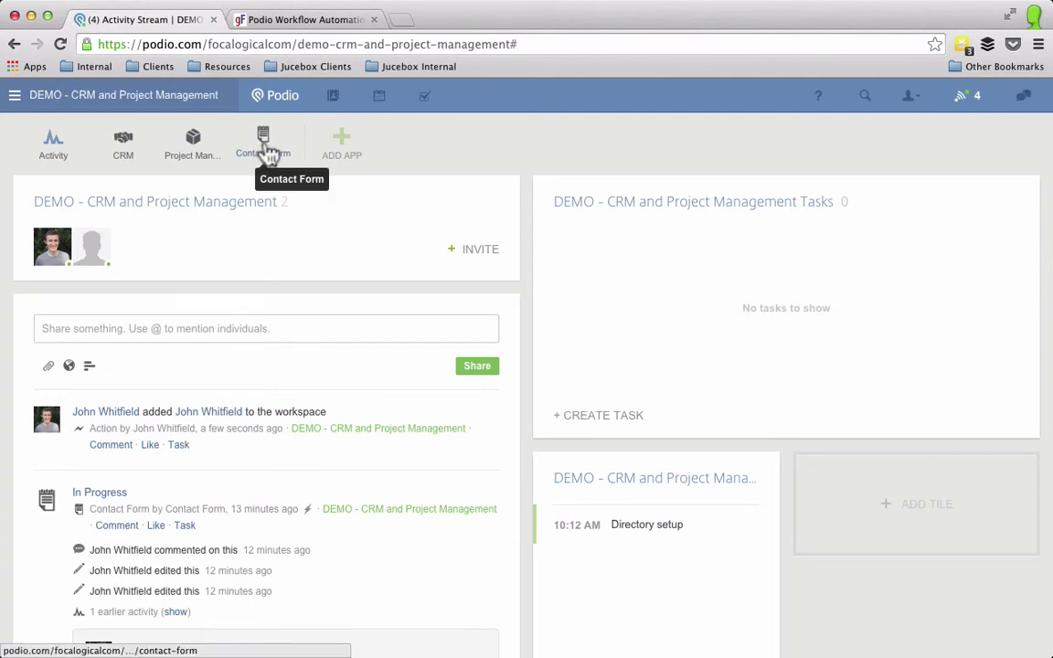
click(265, 152)
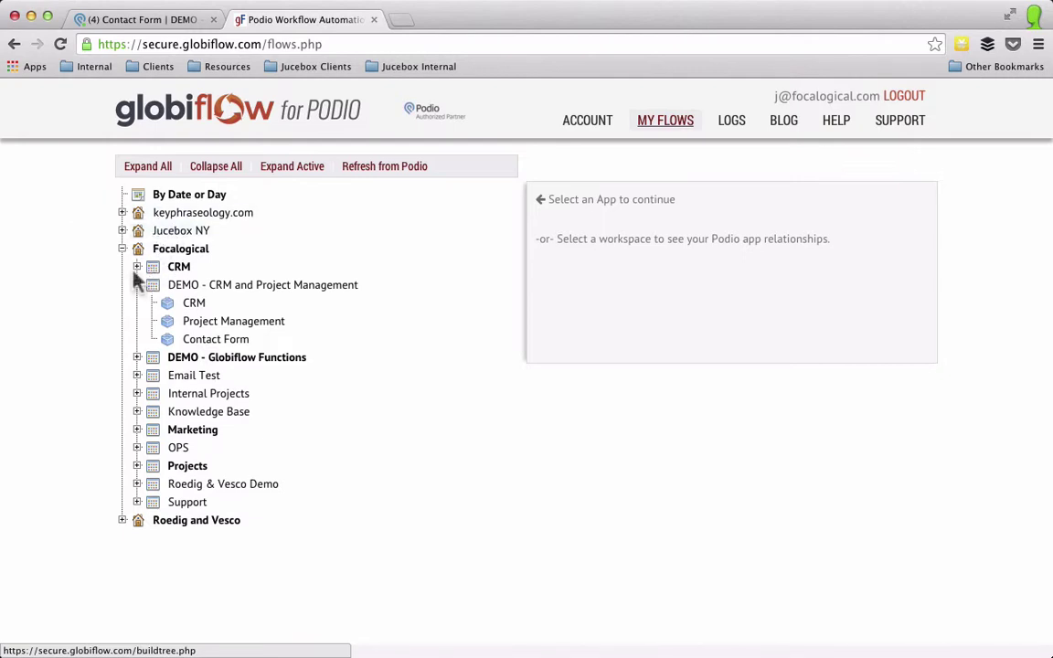
Select the Contact Form app in Globiflow, check its Podio entries, and start a New Flow.
click(216, 341)
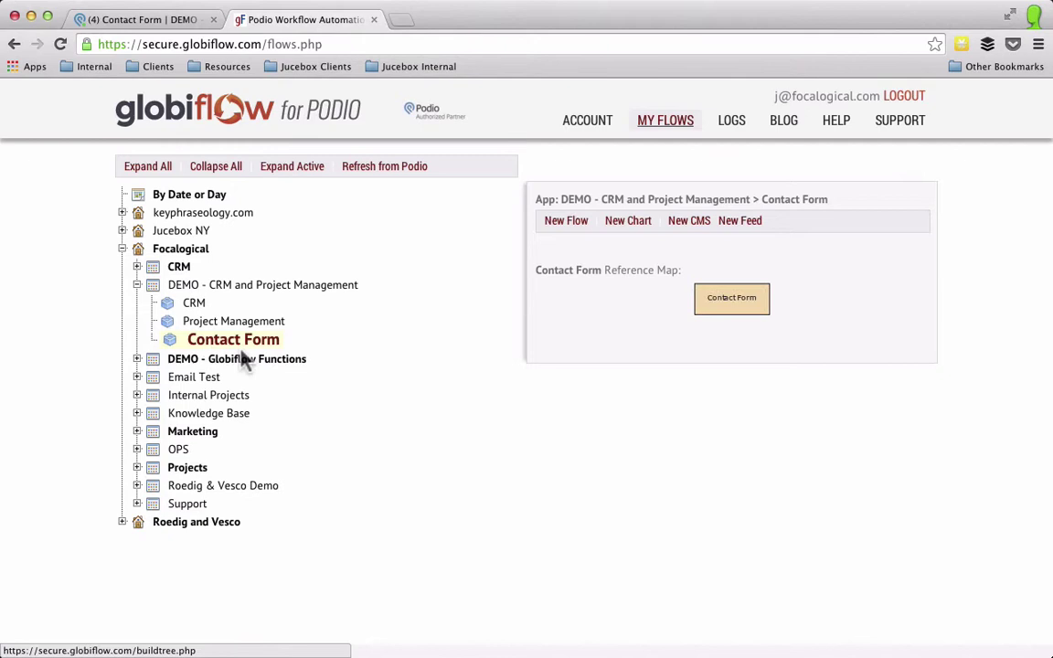
click(154, 22)
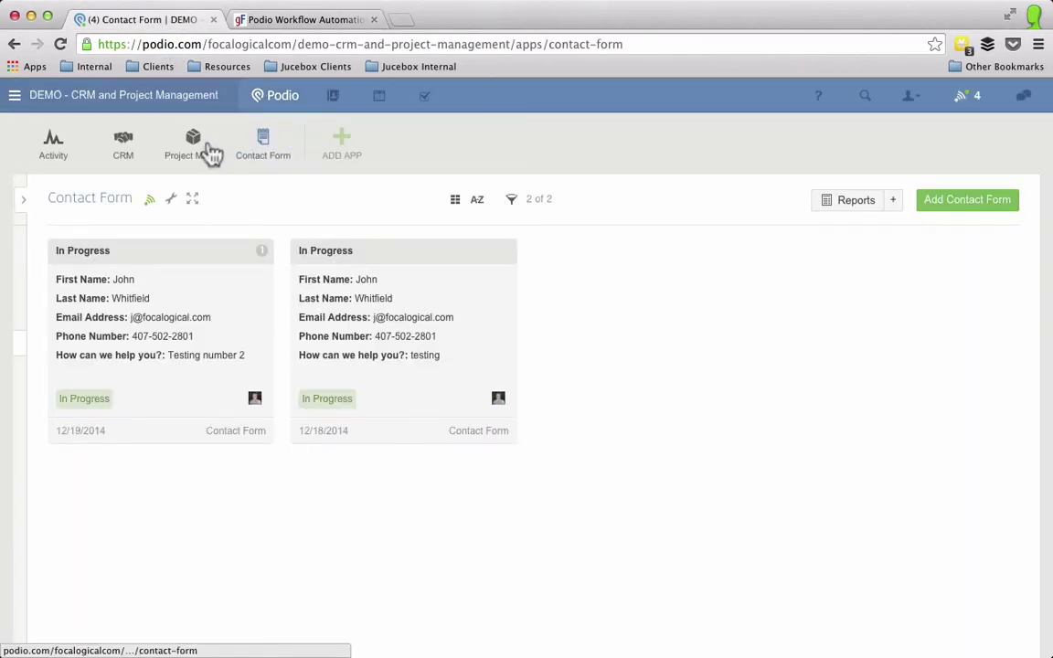
click(301, 20)
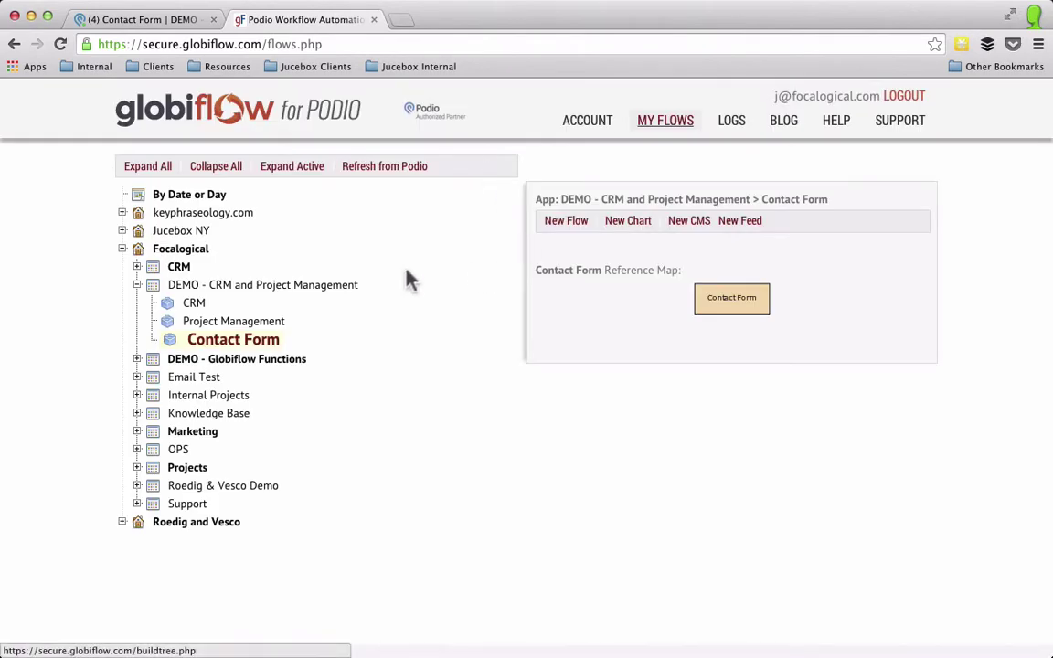
click(566, 223)
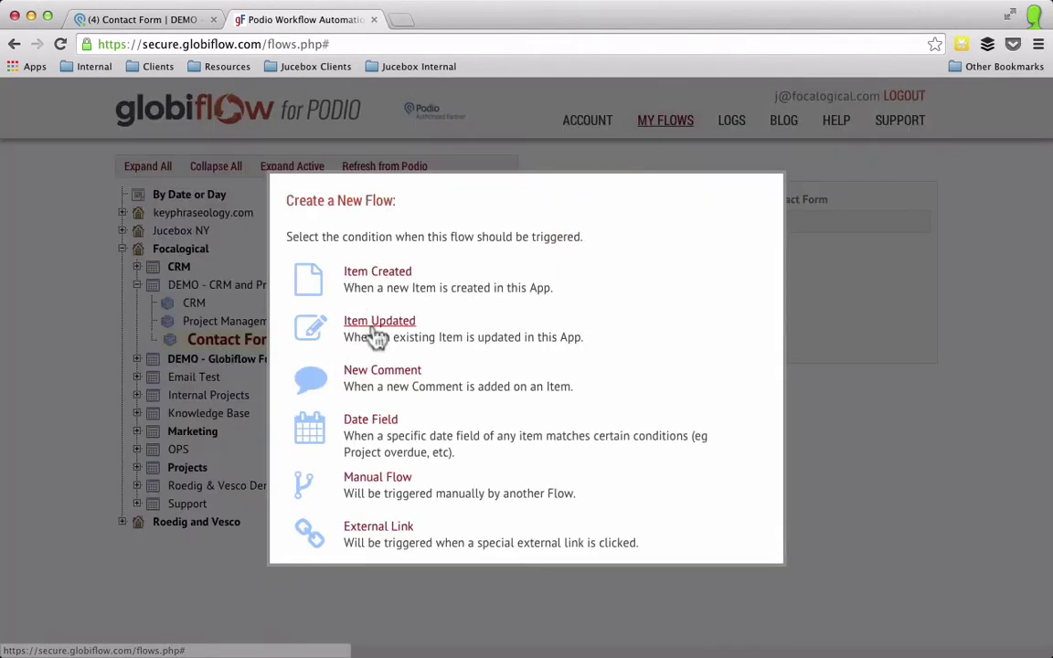
click(173, 20)
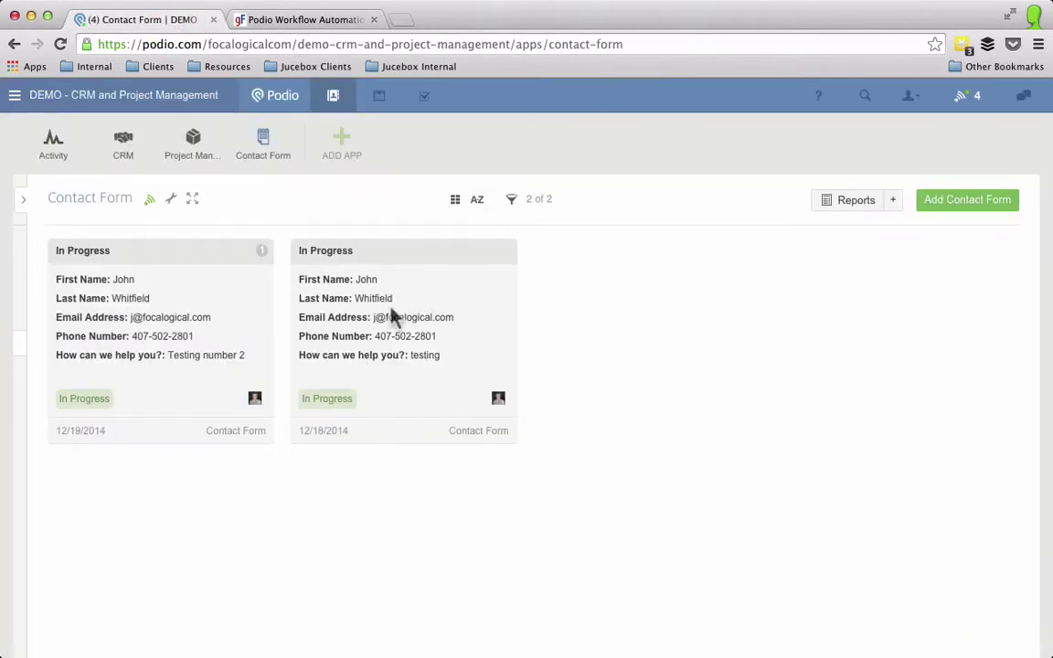
click(148, 330)
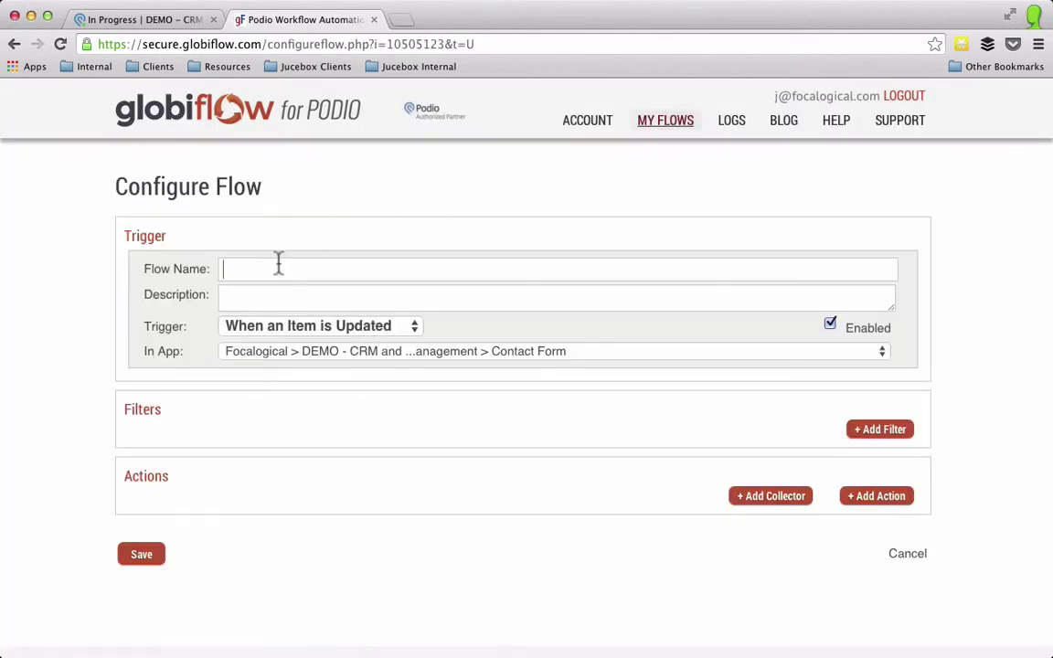
Name the flow 'Move contact Form to CRM App' and add a Field Changed filter.
text(Move contact Form to)
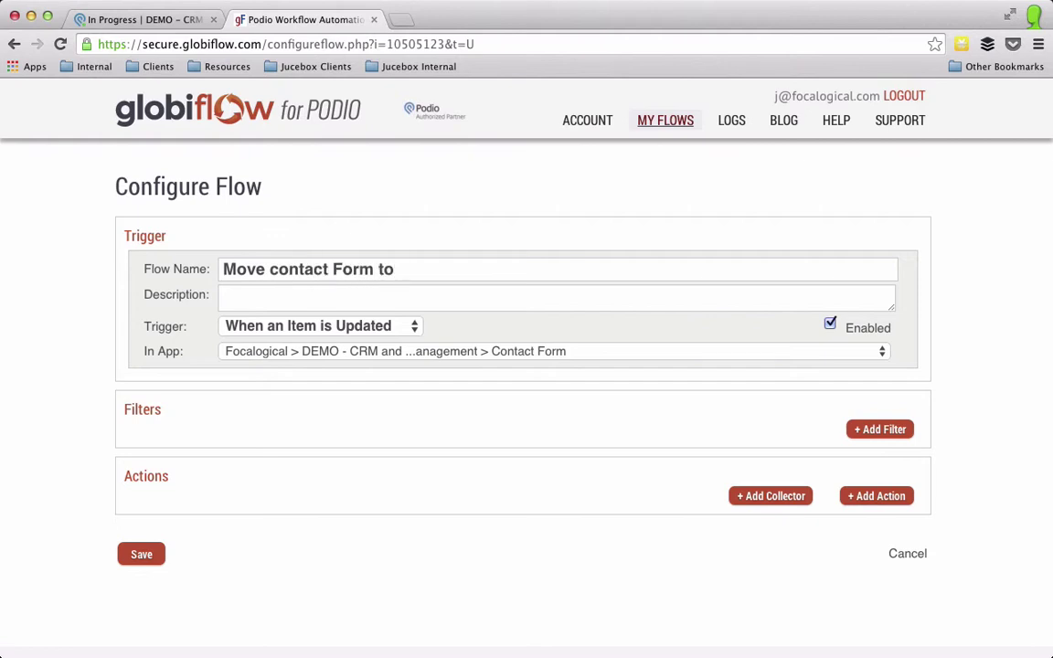
text( CRM App)
click(885, 432)
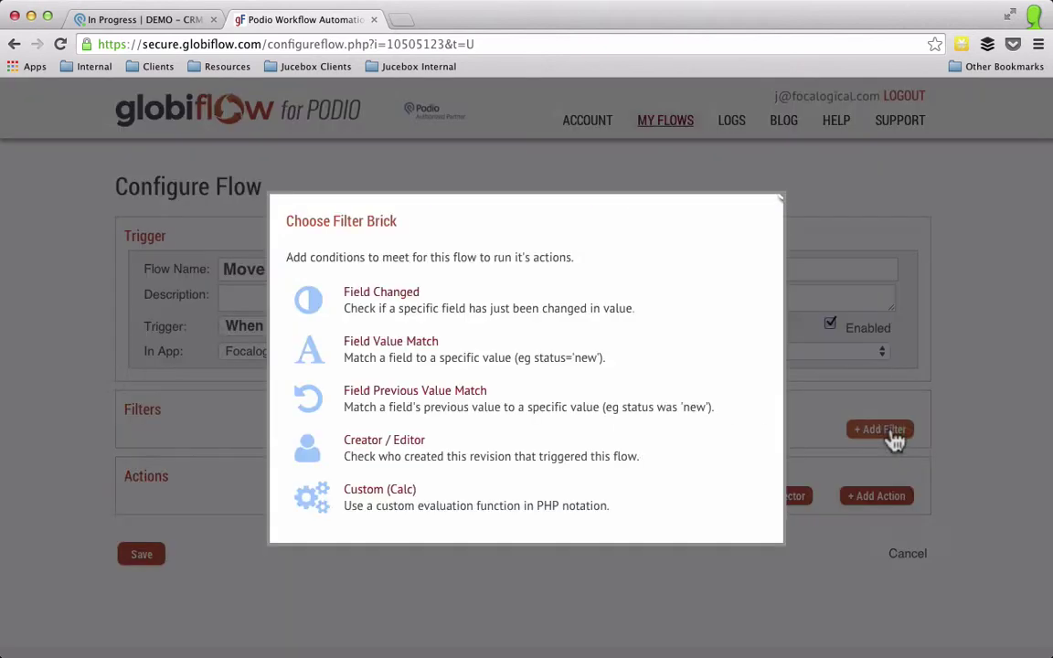
click(391, 308)
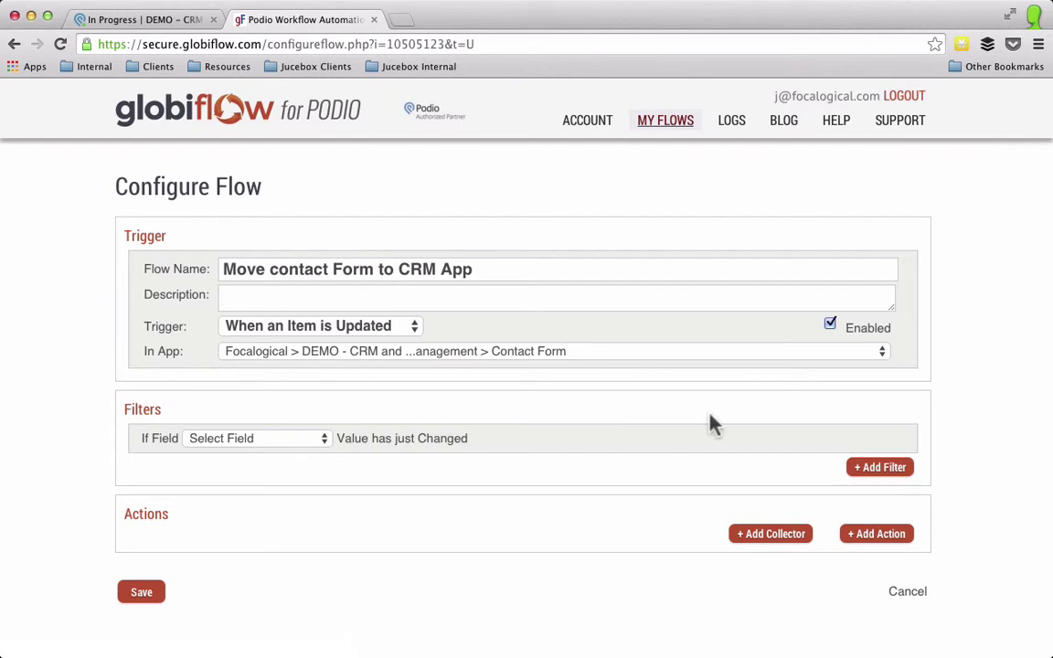
Filter on Status having just changed and a Field Value Match of Status equal to Qualified.
click(874, 468)
click(408, 345)
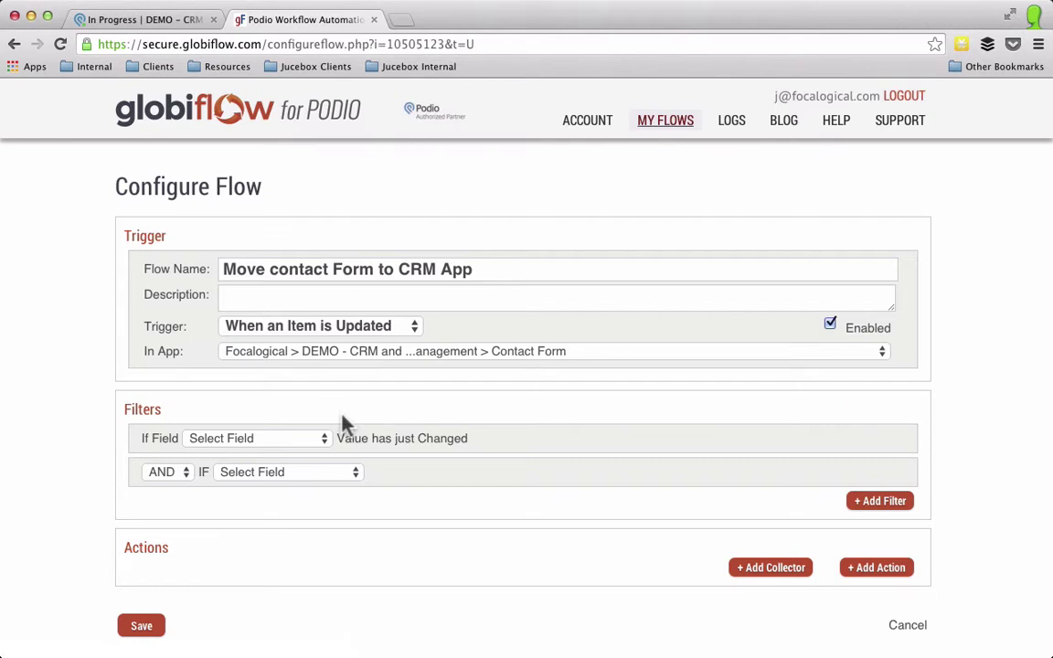
click(277, 440)
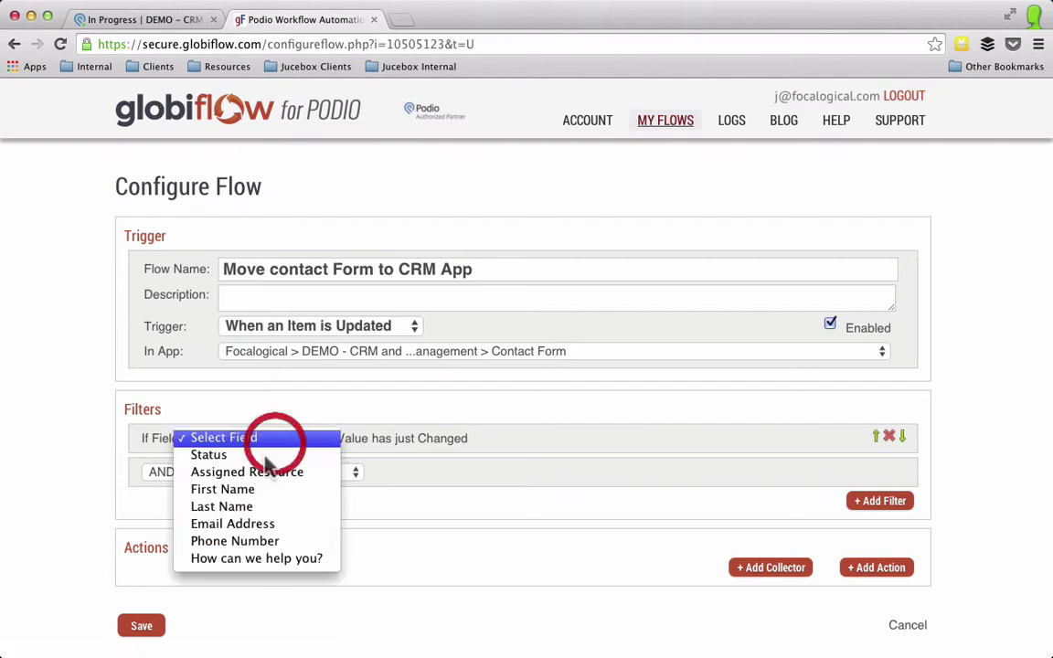
click(263, 460)
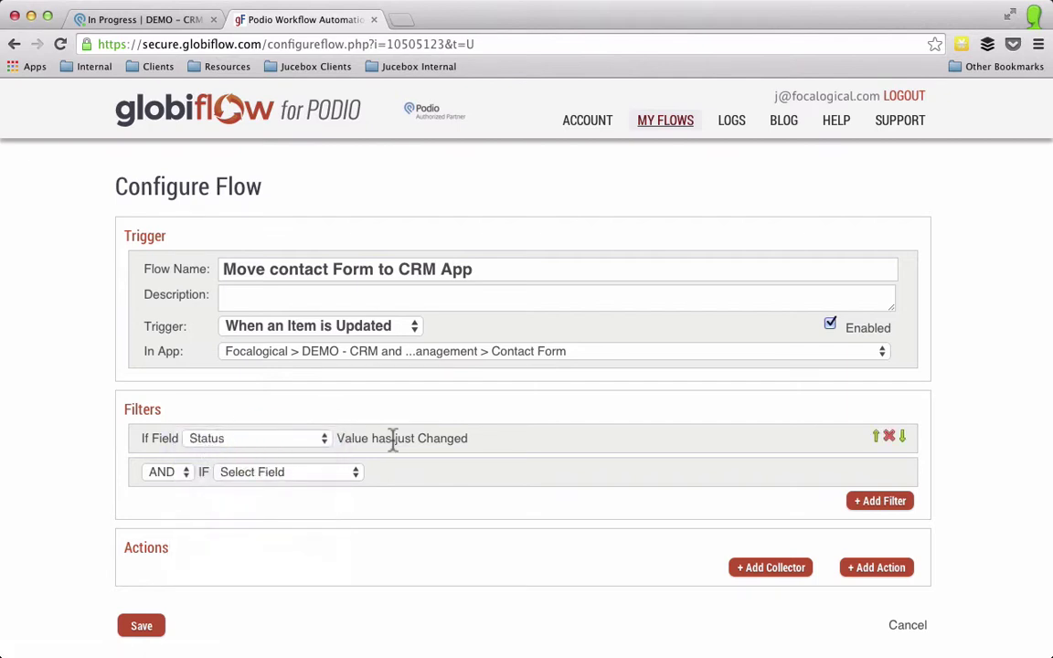
click(260, 475)
click(263, 492)
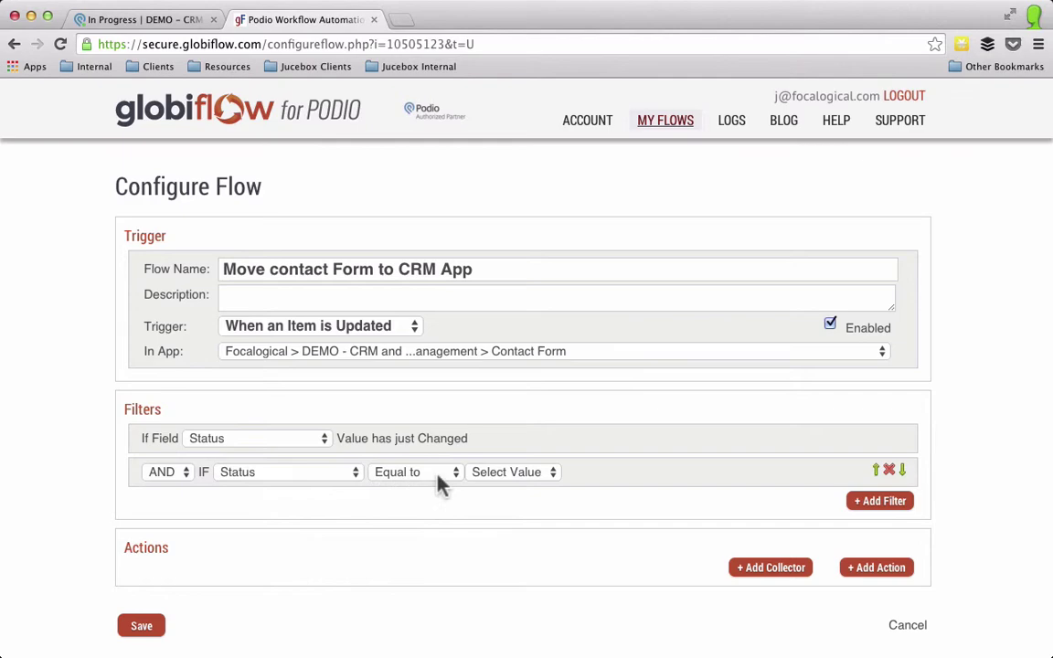
click(460, 473)
click(497, 523)
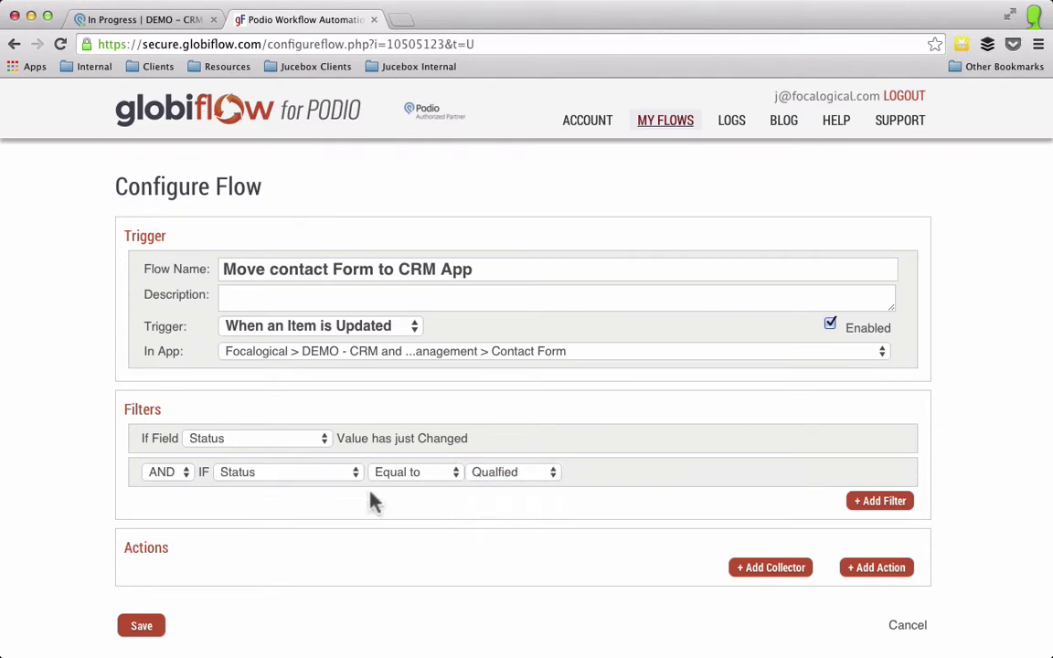
scroll(403, 594, down, 5)
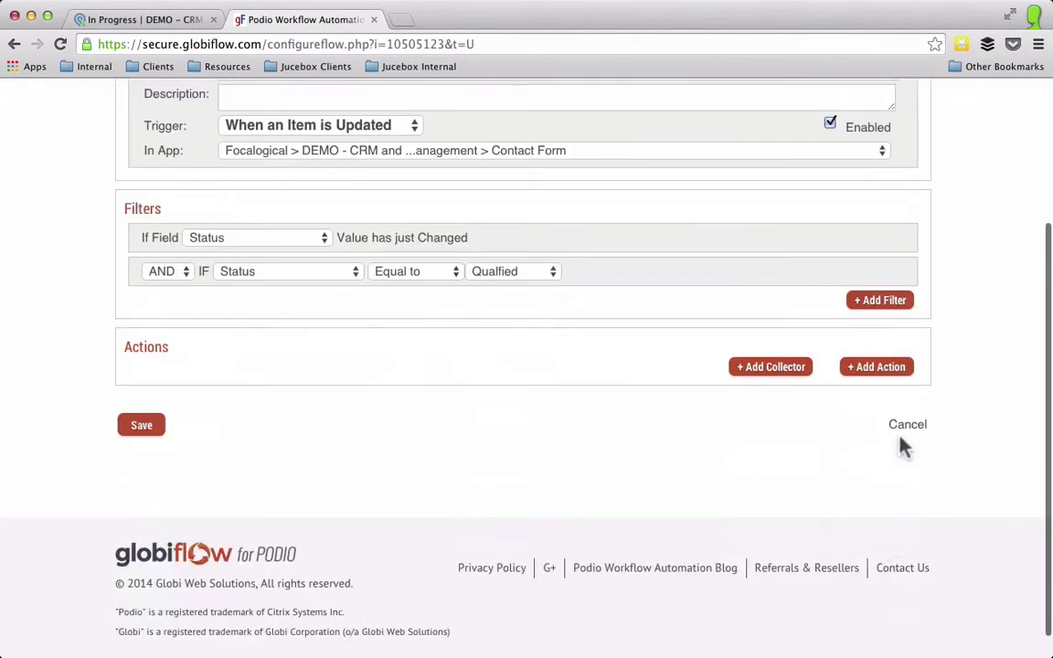
Add a Create Item action targeting the CRM app.
click(864, 368)
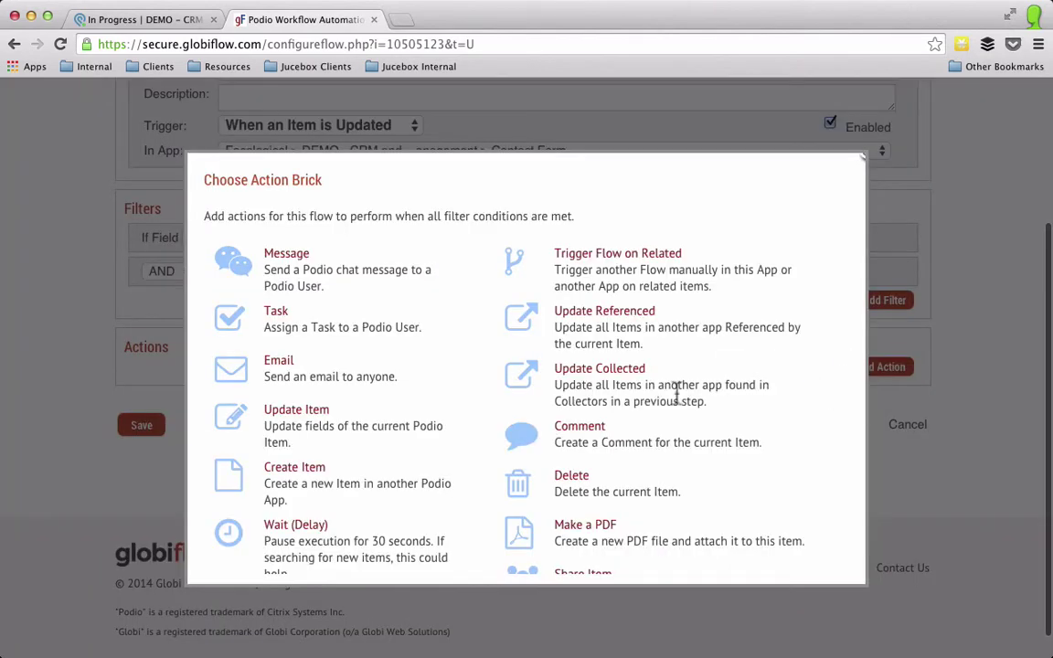
click(294, 469)
click(252, 407)
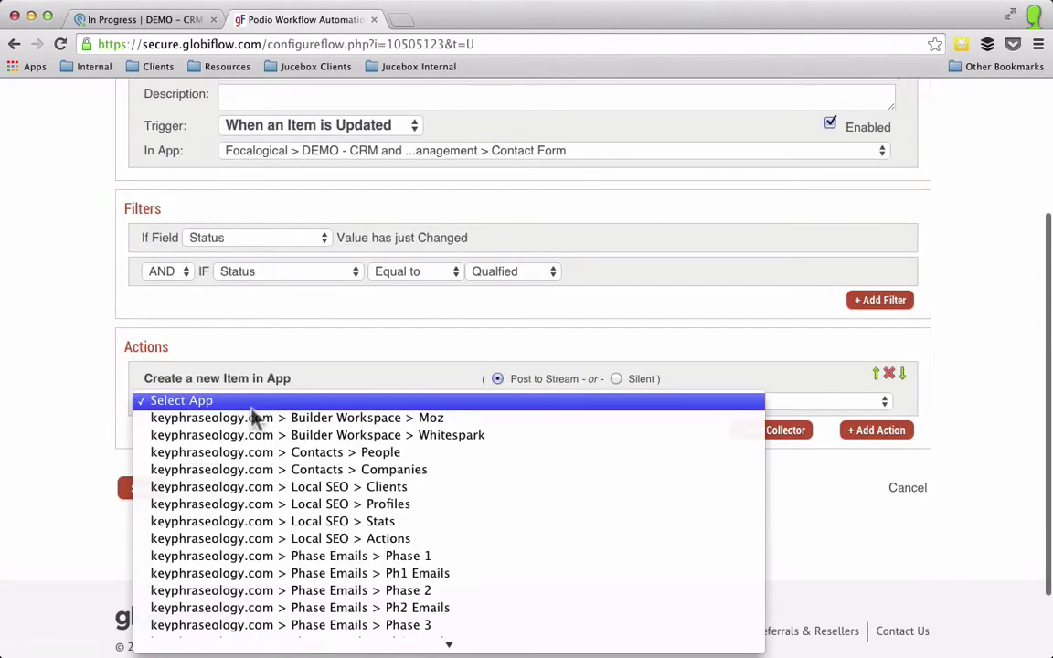
scroll(272, 476, down, 20)
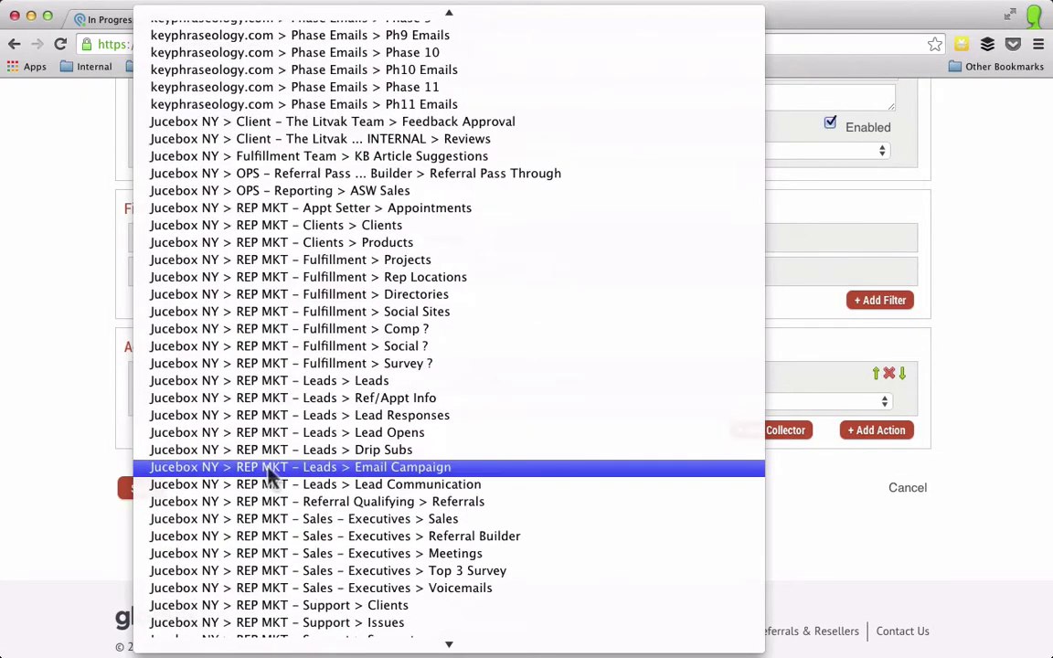
scroll(274, 197, up, 10)
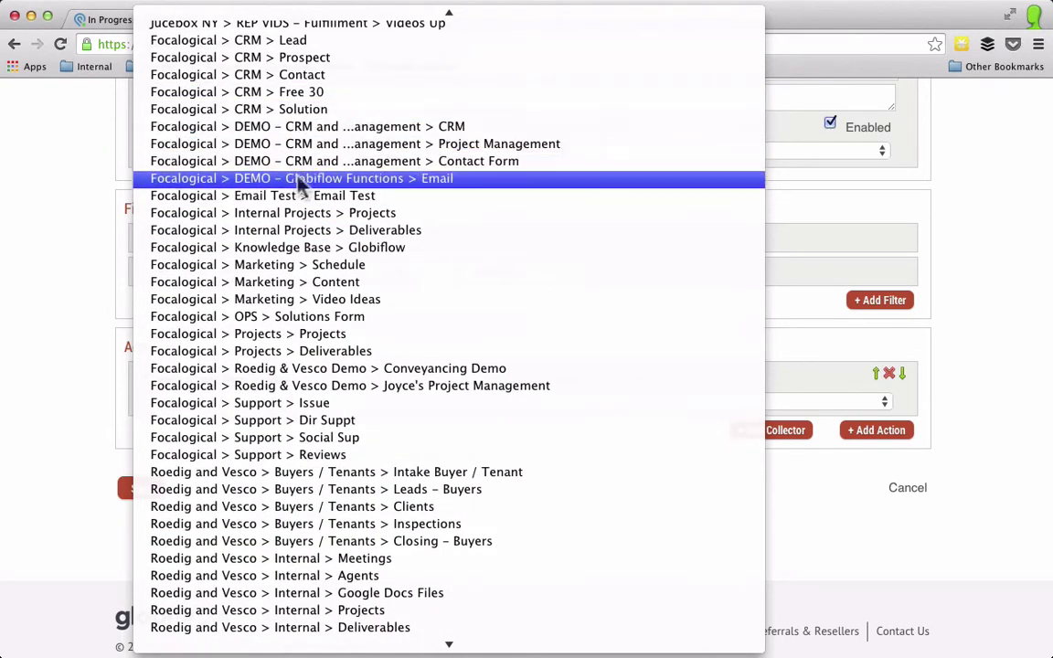
click(302, 128)
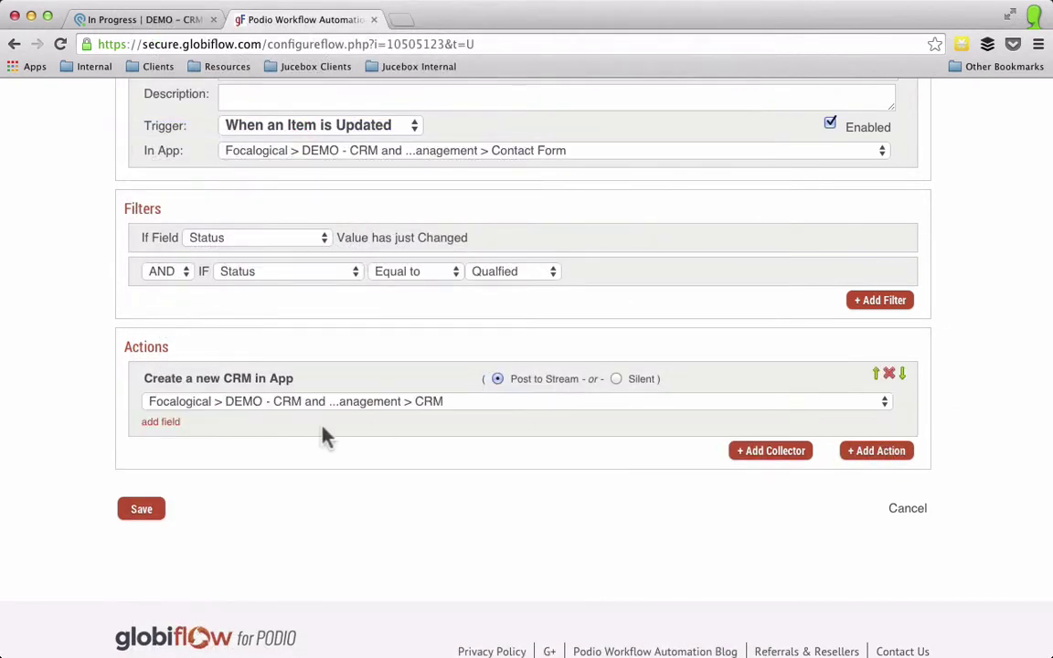
Map the CRM Name field to the Contact Form title and last-name tokens.
click(160, 422)
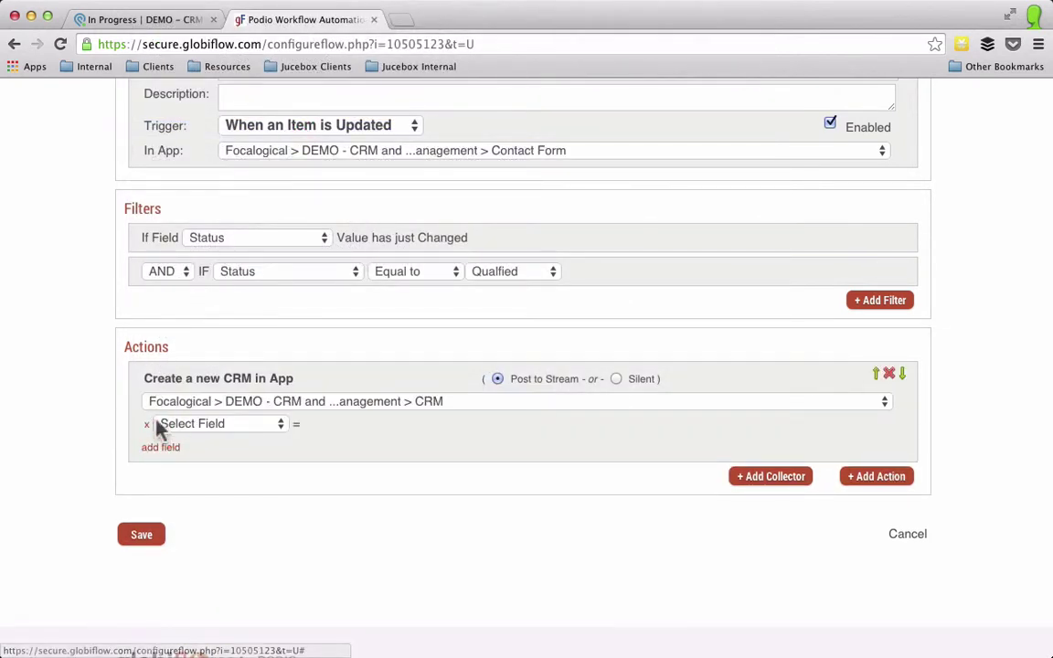
click(176, 425)
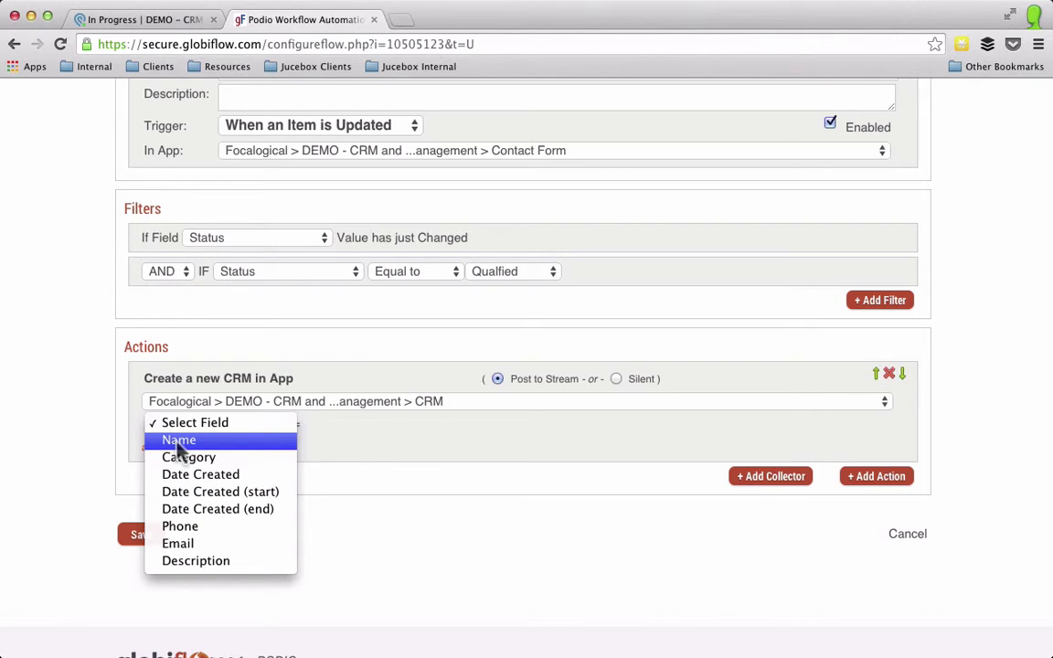
click(178, 442)
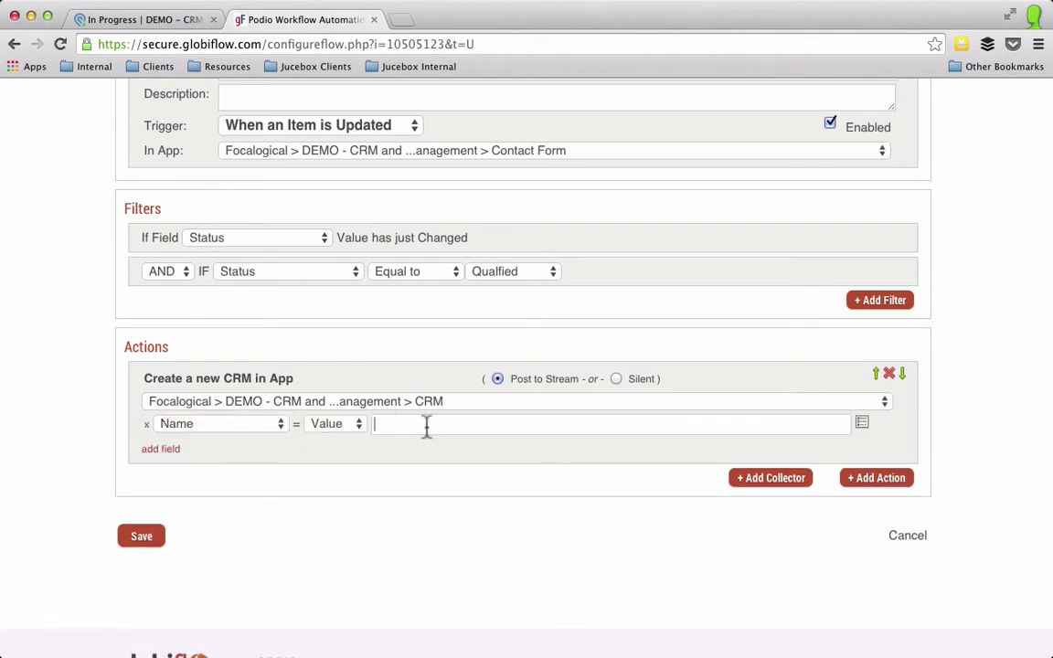
click(861, 429)
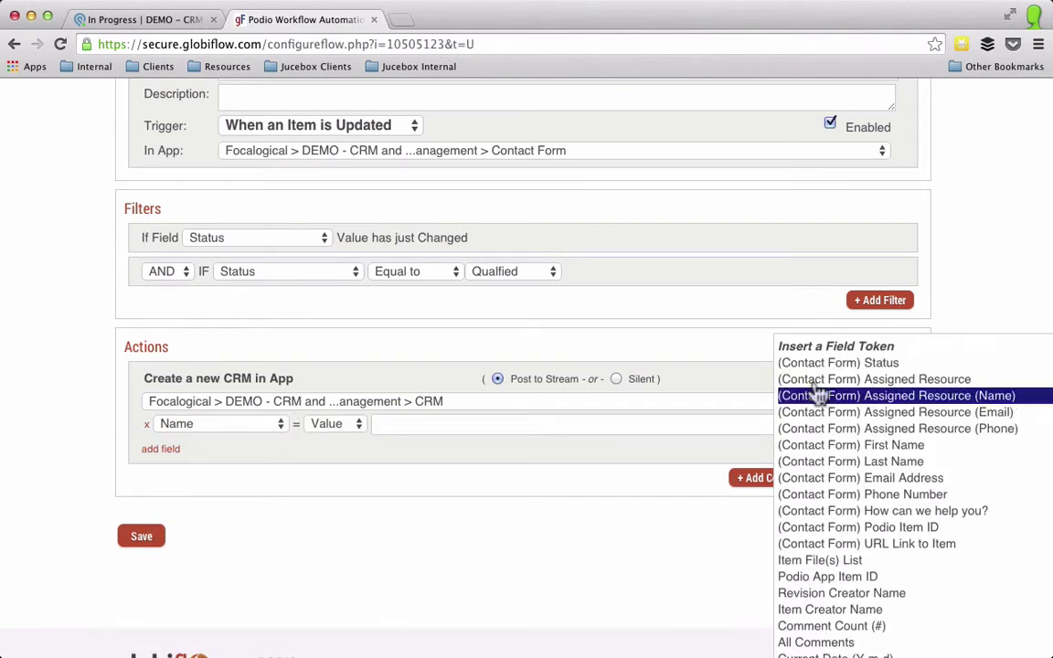
click(839, 461)
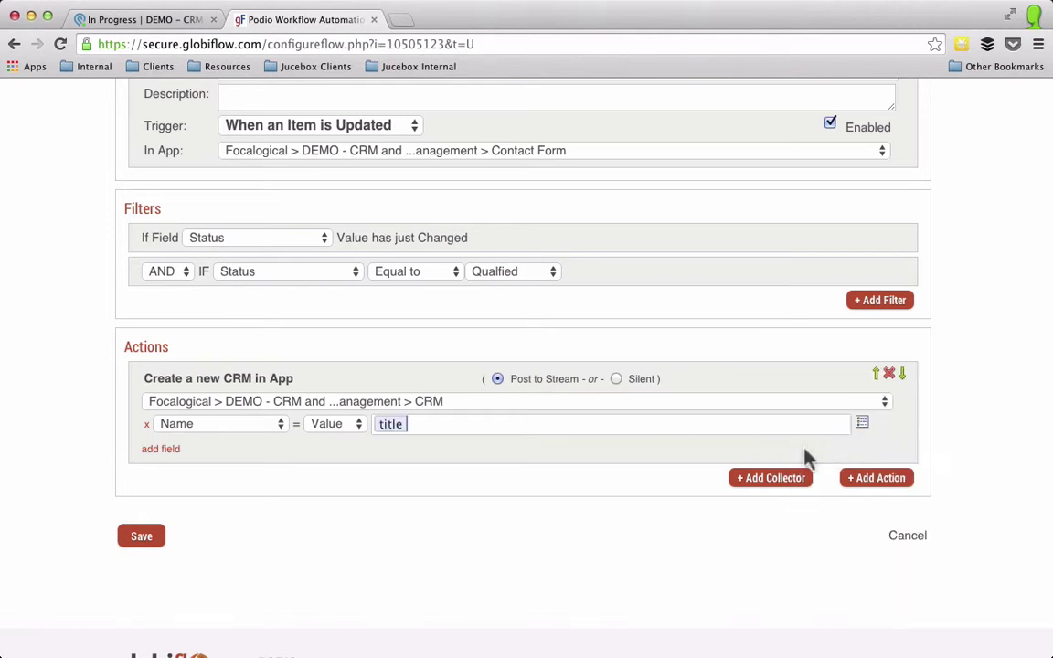
click(862, 426)
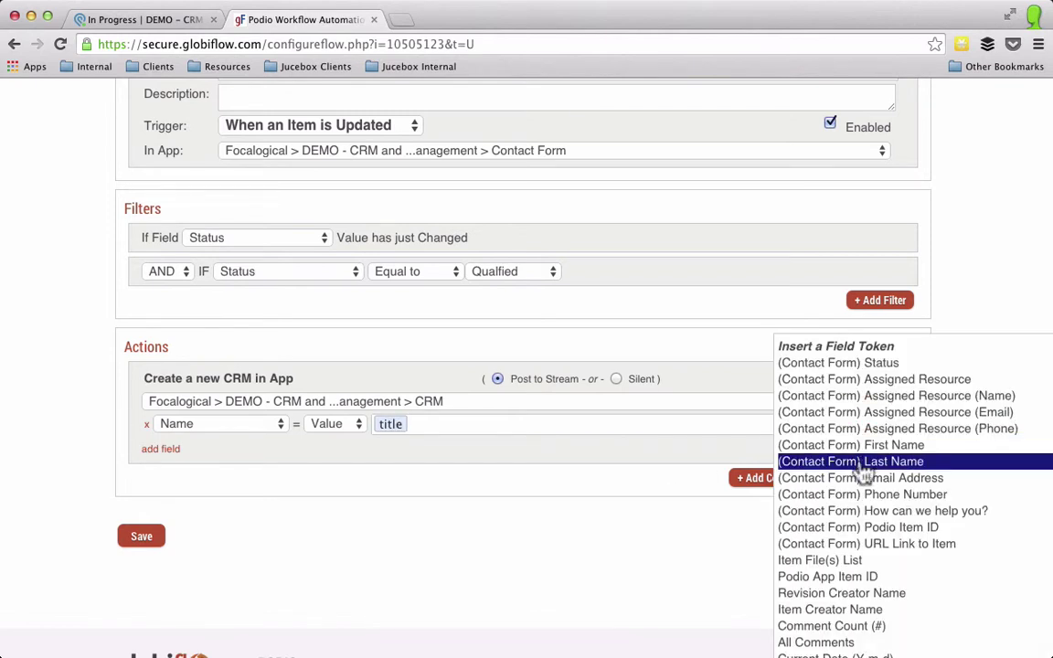
click(863, 464)
Set Category to Lead and Date Created to Current Date & Time.
click(162, 449)
click(194, 450)
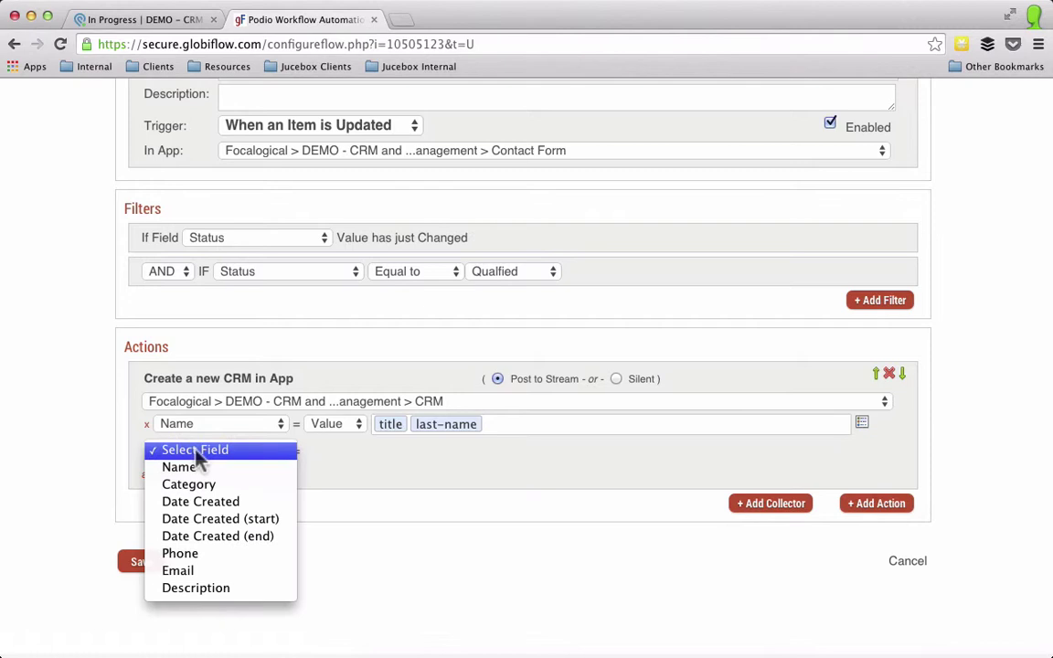
click(206, 487)
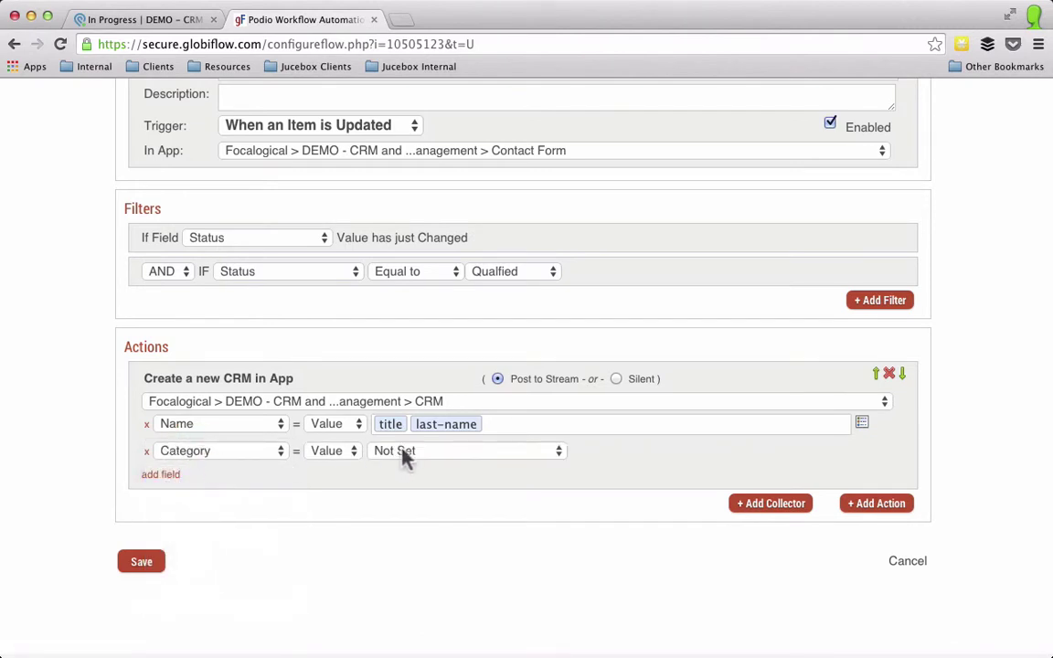
click(404, 454)
click(392, 467)
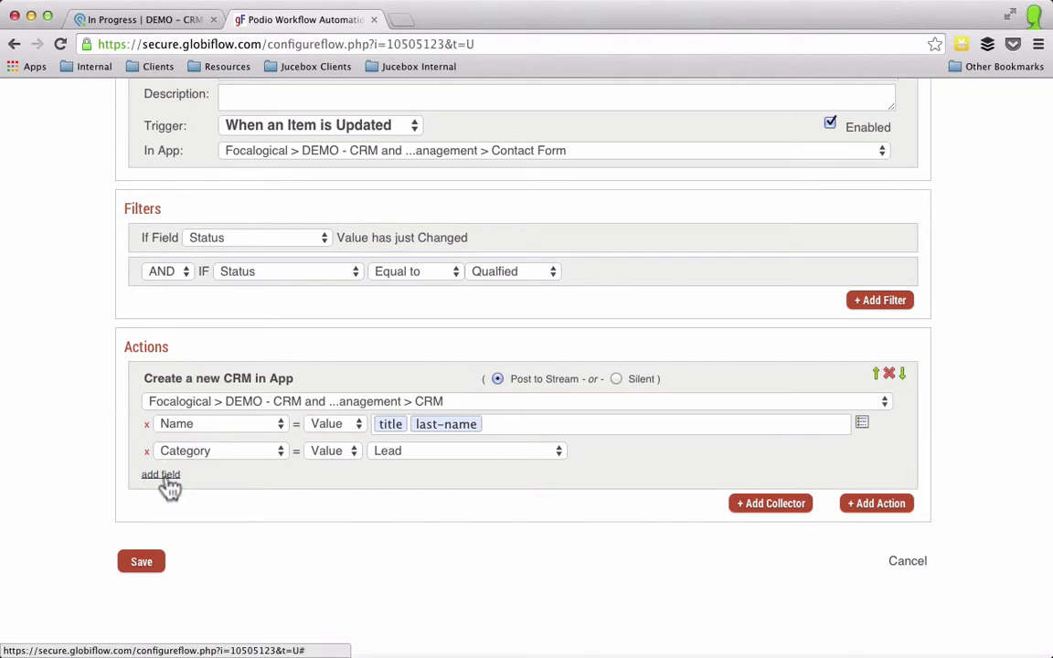
double_click(216, 476)
click(201, 475)
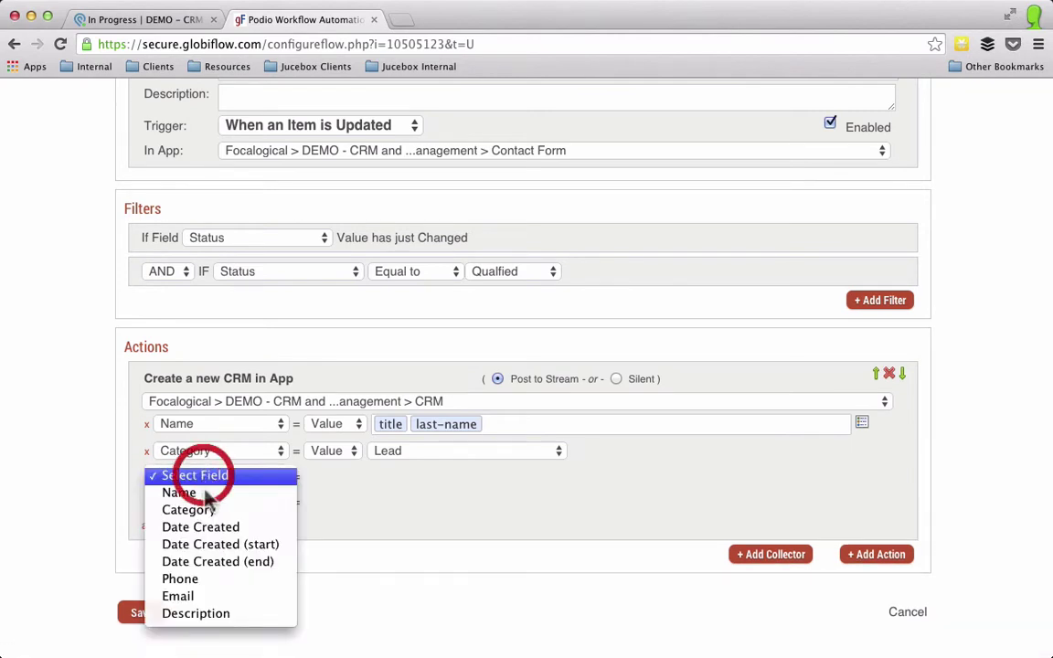
click(213, 527)
click(411, 477)
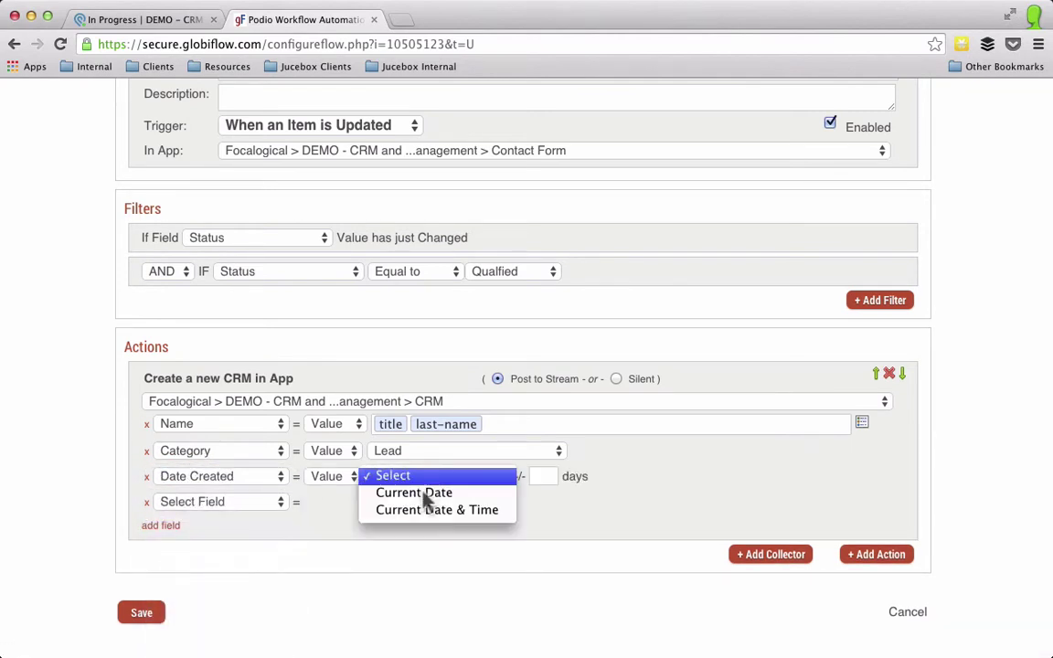
click(421, 510)
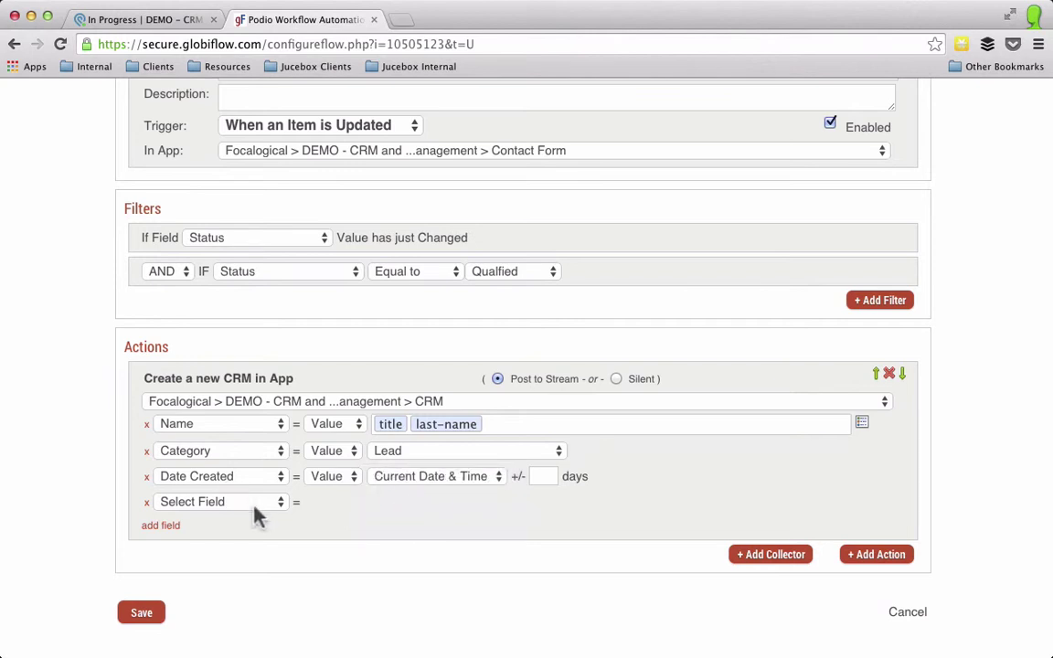
Map Phone and Email from the Contact Form tokens and add a Description field row.
click(254, 505)
click(265, 602)
click(861, 504)
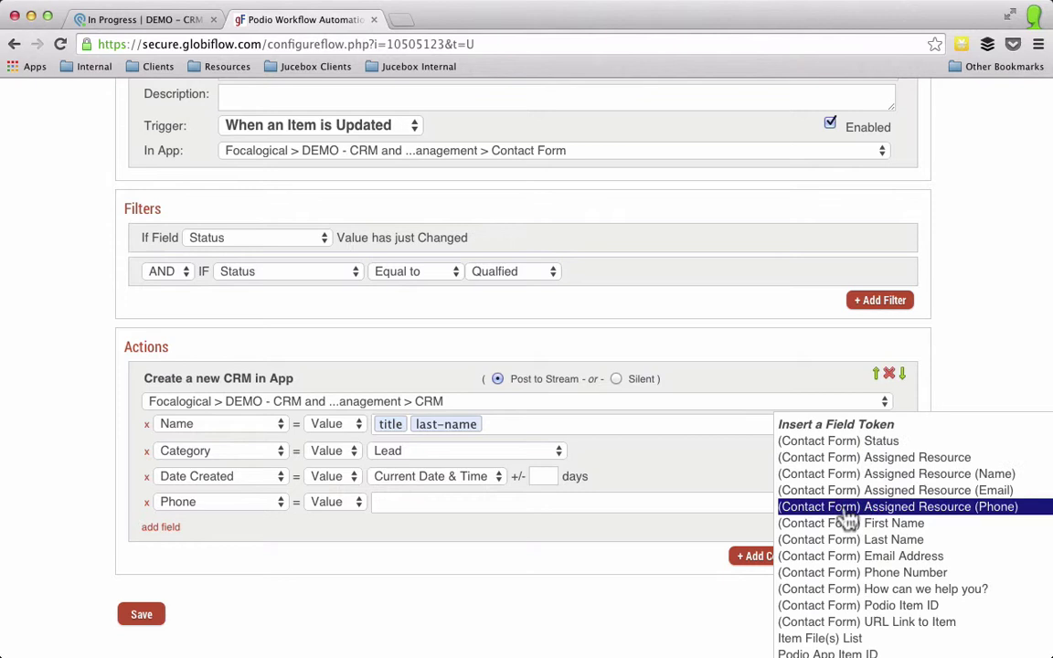
scroll(823, 557, down, 2)
click(827, 523)
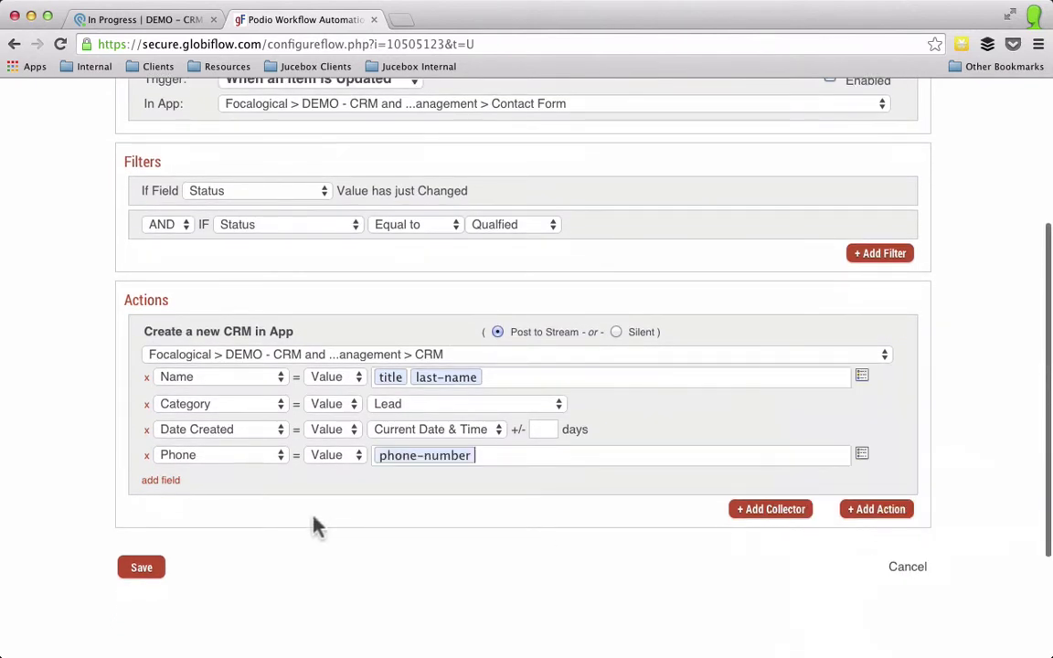
click(161, 480)
click(183, 482)
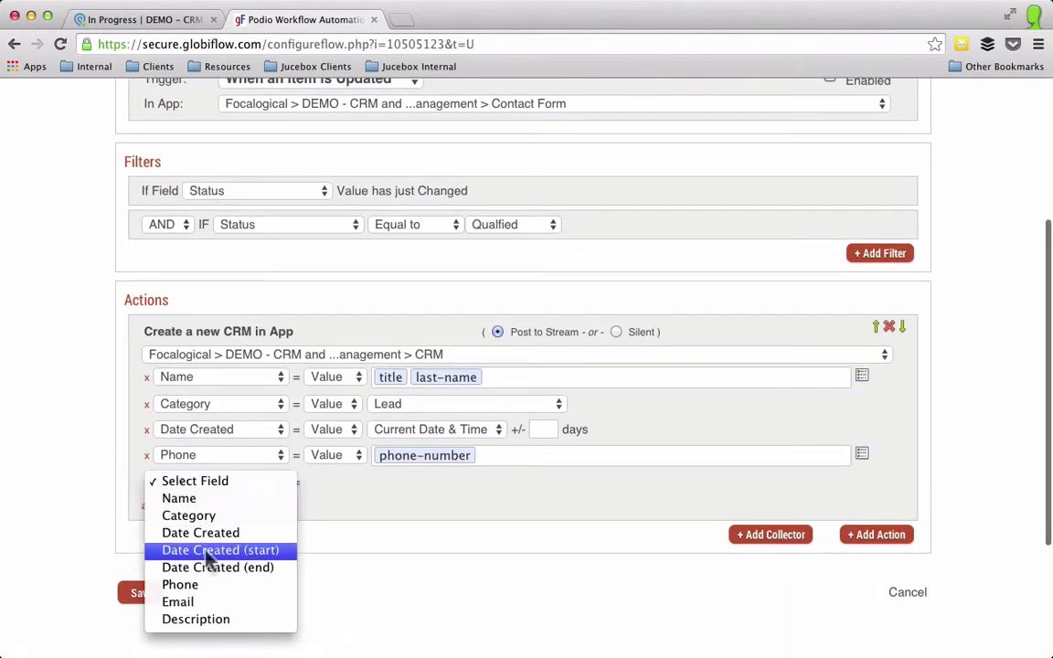
click(197, 602)
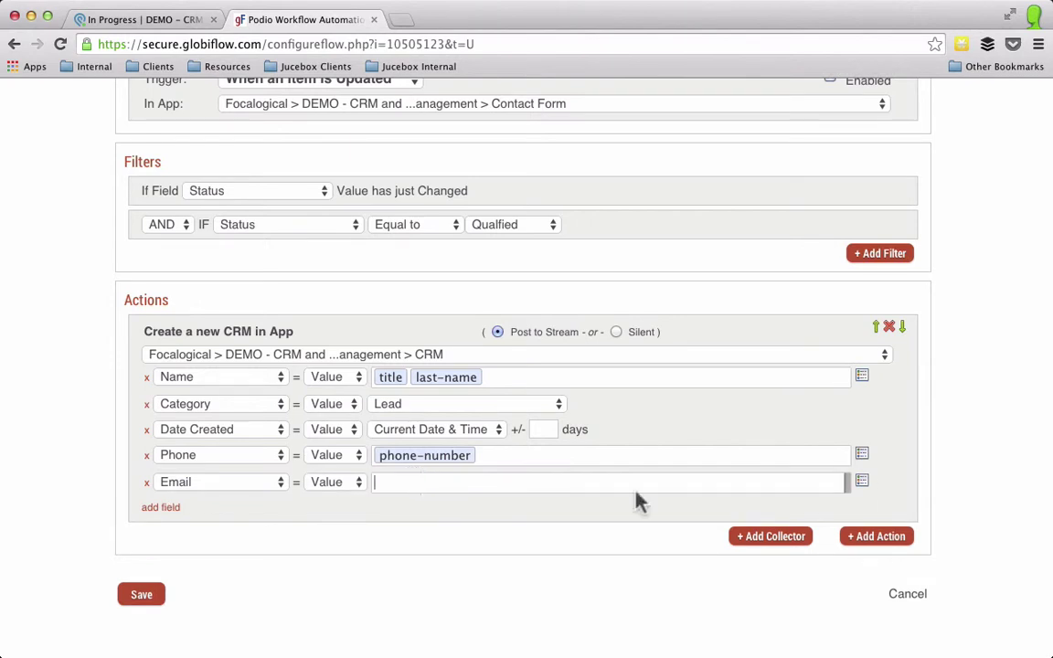
click(861, 482)
click(810, 535)
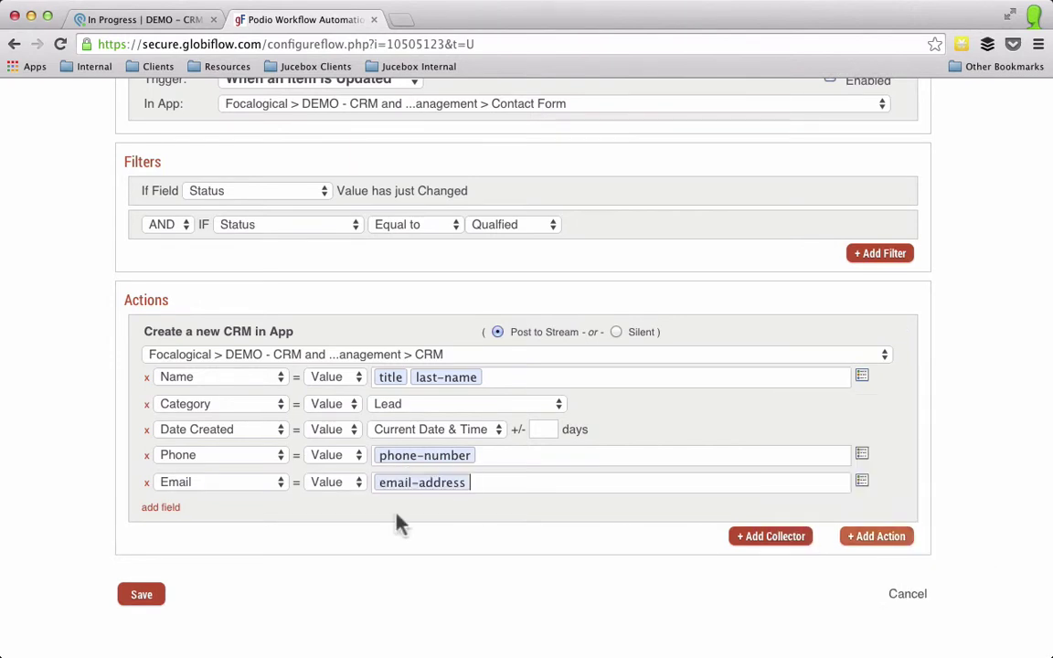
click(161, 508)
click(203, 508)
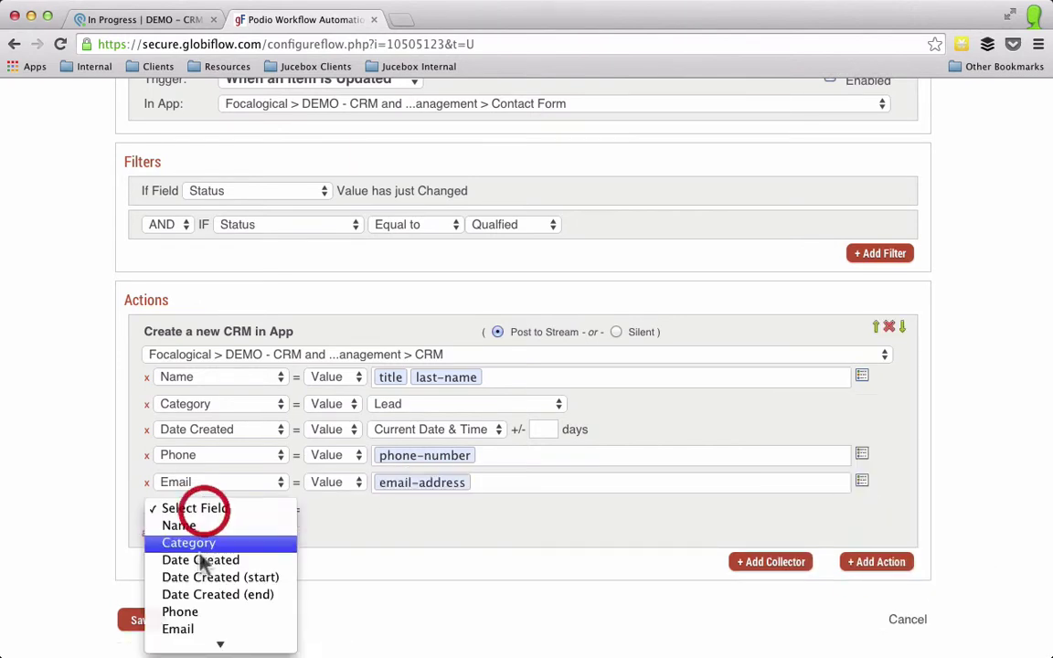
click(265, 631)
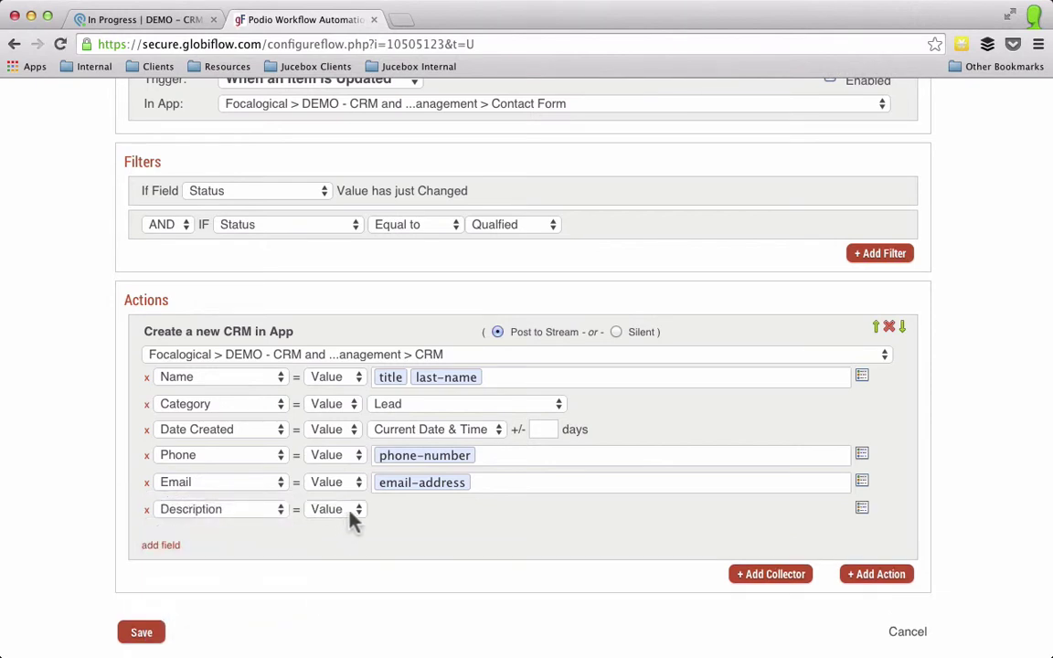
Write 'Lead came from our website contact form. These are the details they submitted:' plus the How can we help you? token.
click(407, 515)
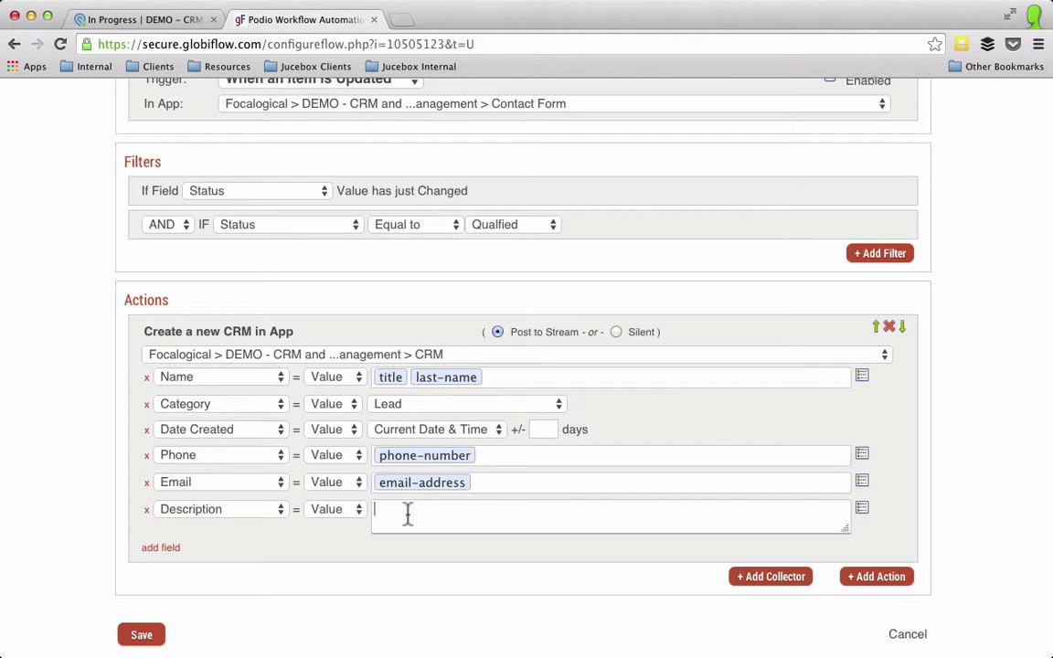
text(Lead came from our website )
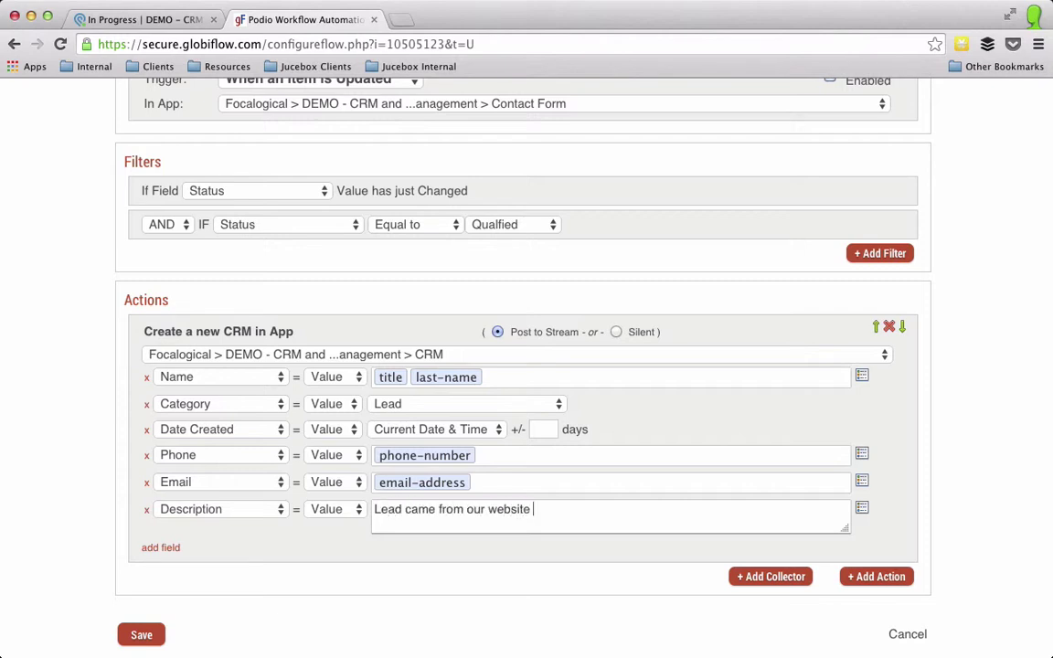
text(contact form.  These are the d)
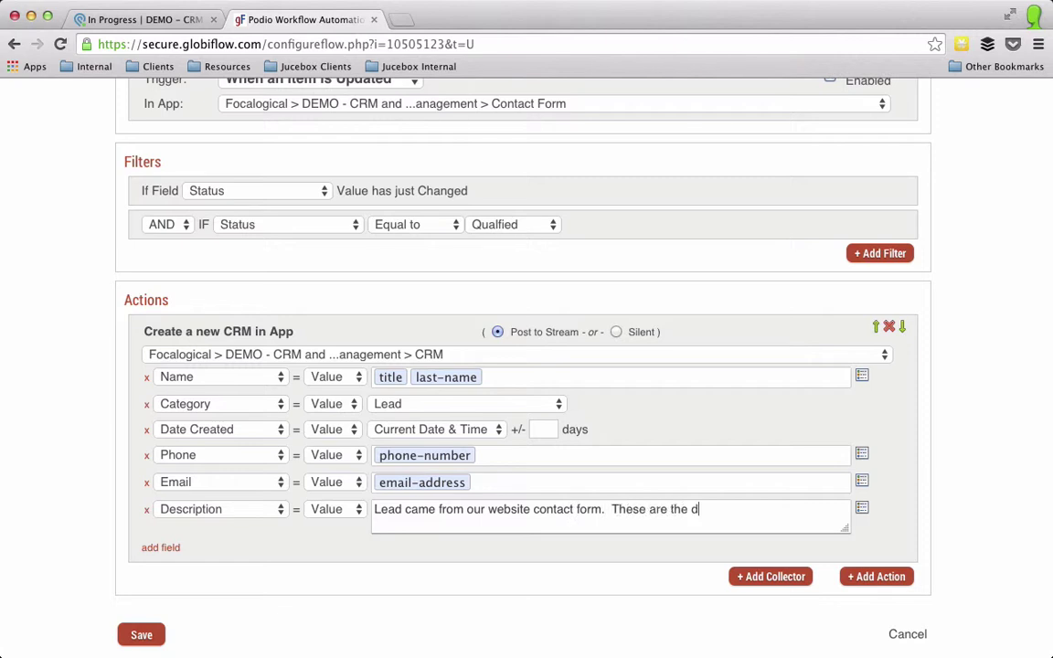
text(etails they sbum)
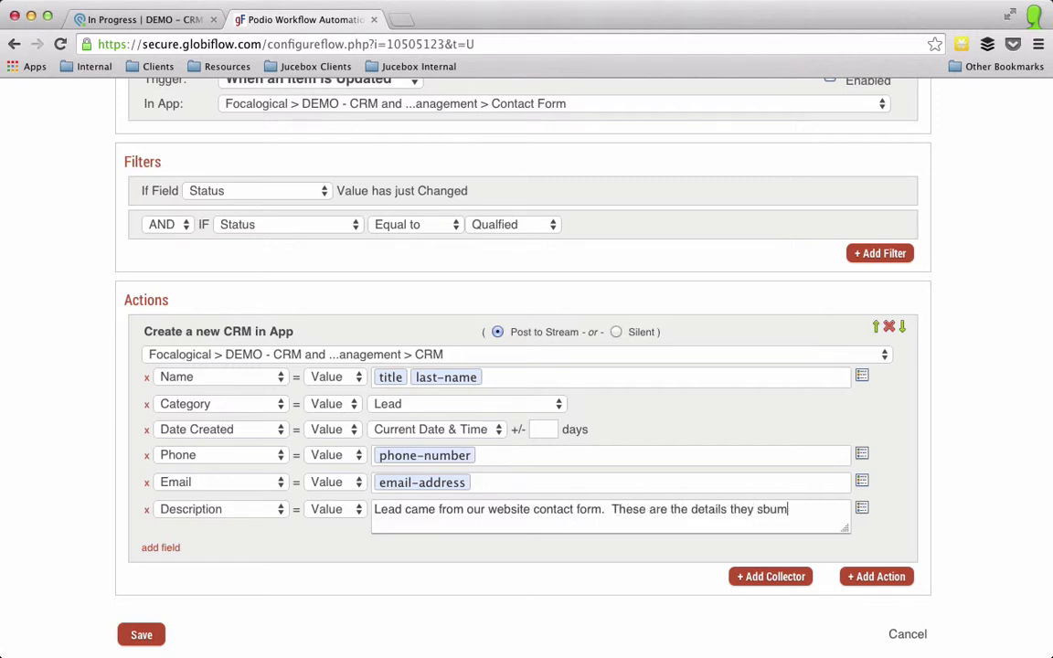
key(BackSpace)
key(BackSpace)
key(BackSpace)
text(ubmitted:)
key(Return)
click(862, 511)
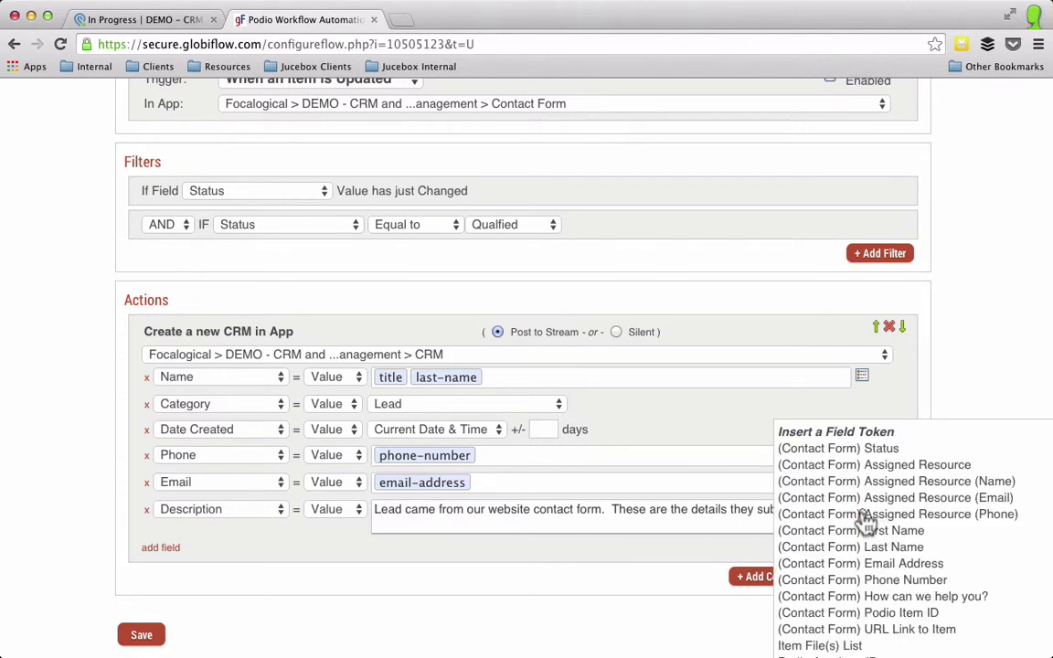
click(812, 598)
Add 'These are all the comments from the webform:' with the All Comments token, then save the flow.
key(Return)
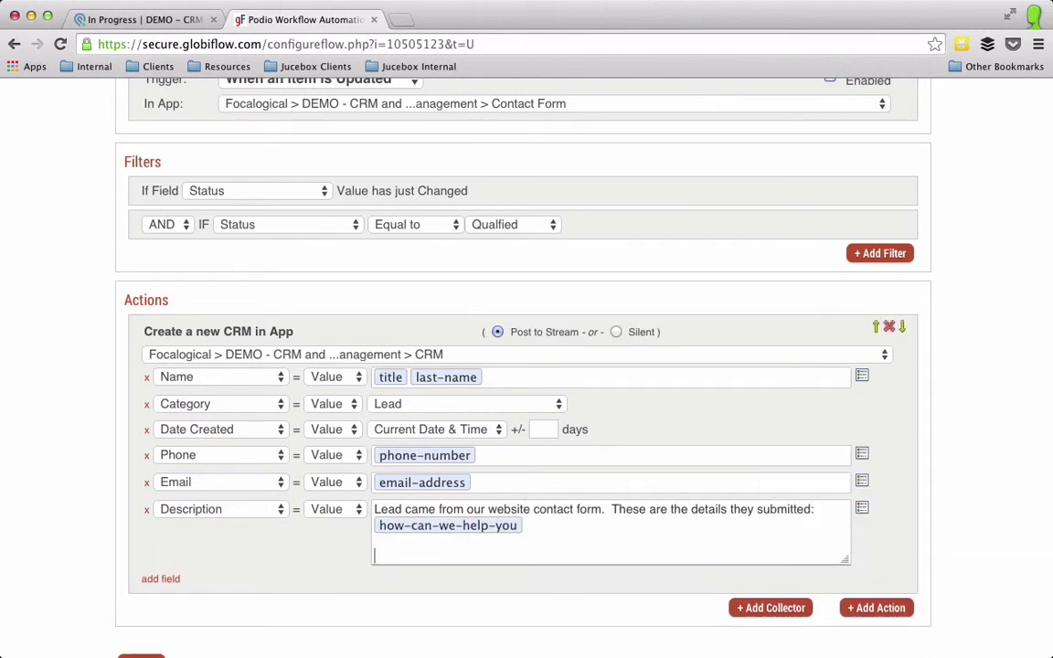
text(These are all the comme)
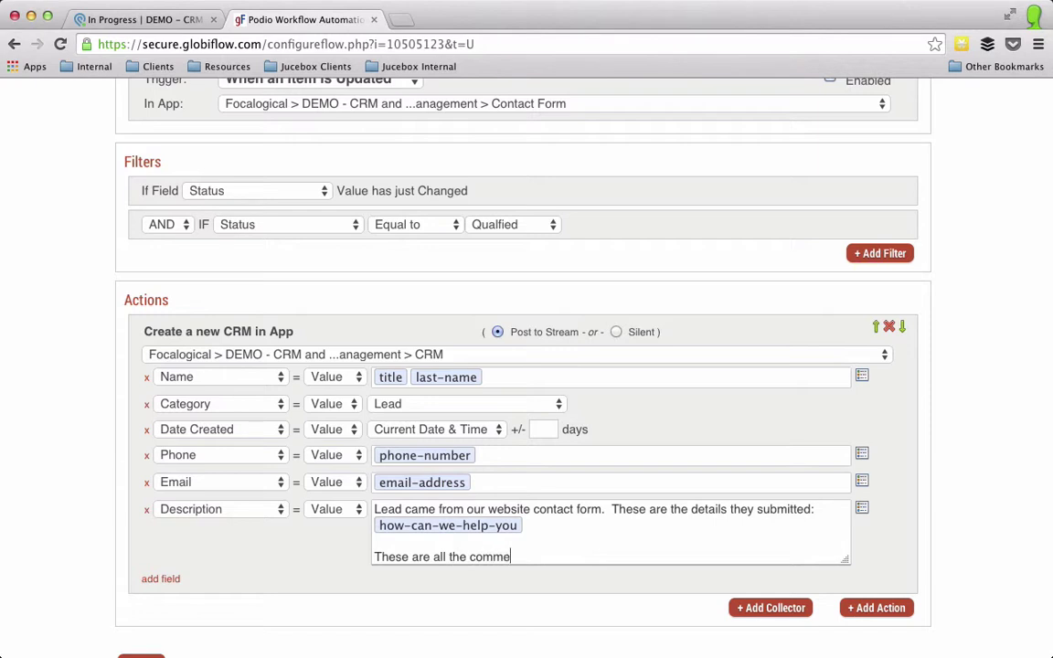
text(nts from the webform:)
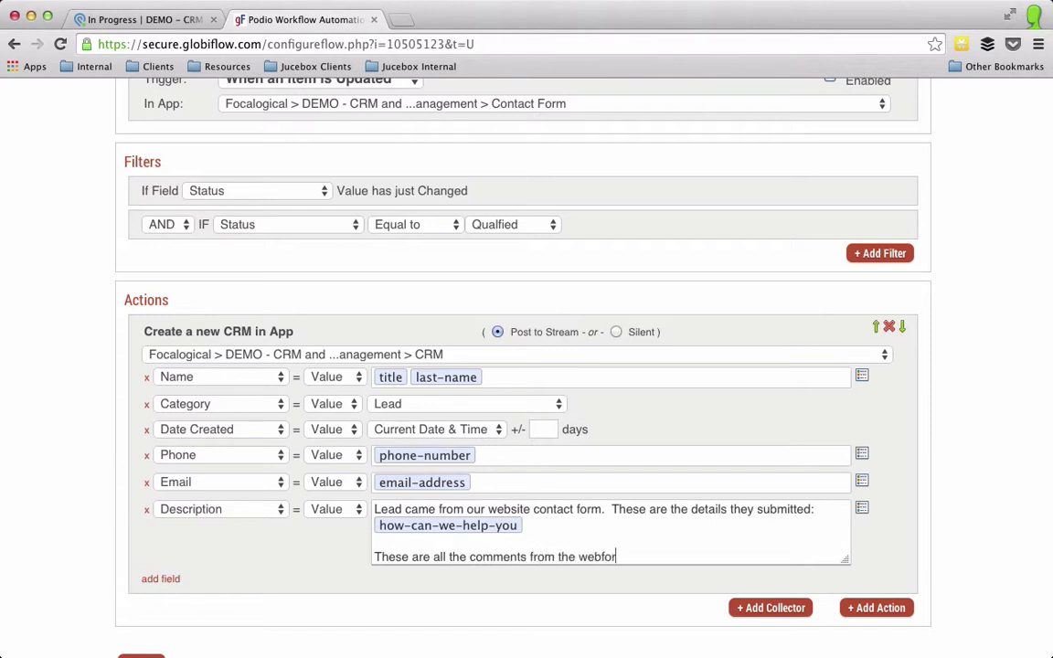
key(Return)
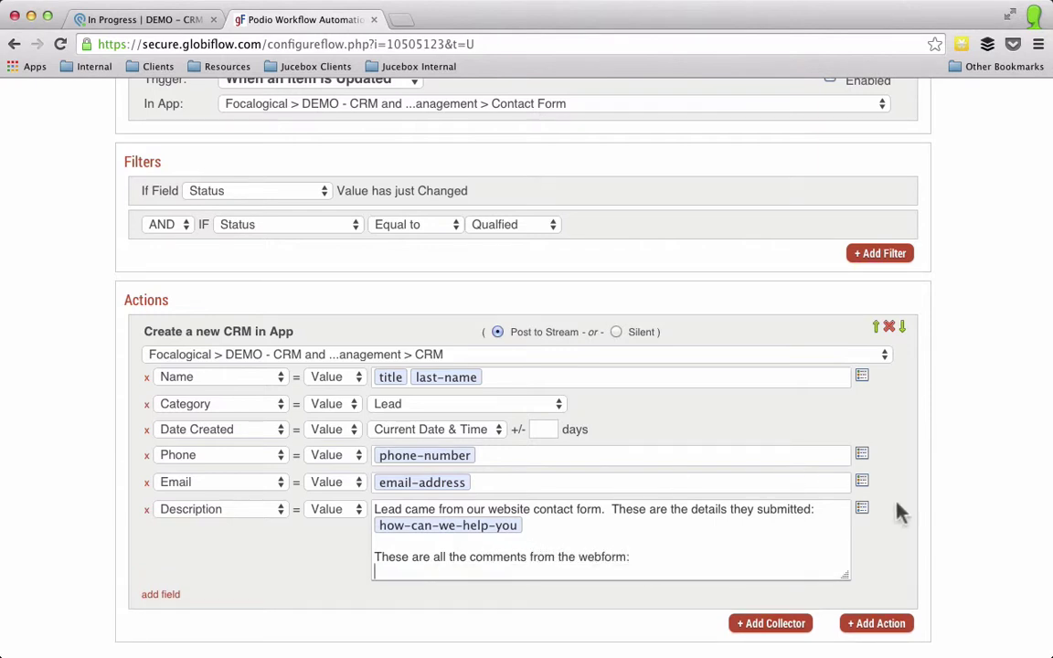
click(861, 509)
scroll(864, 539, down, 5)
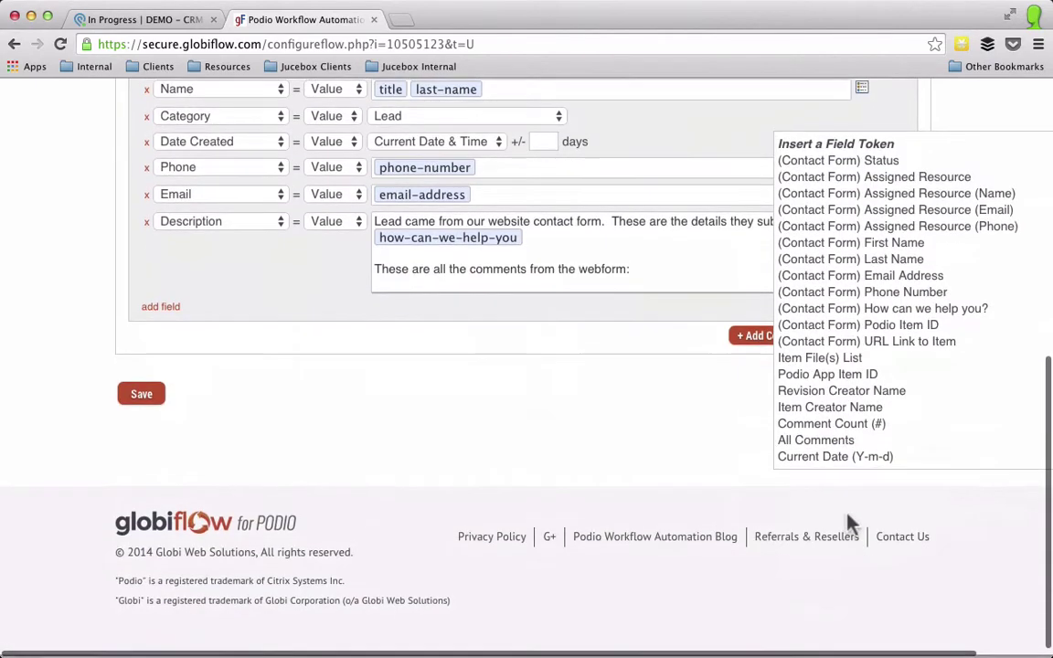
click(816, 445)
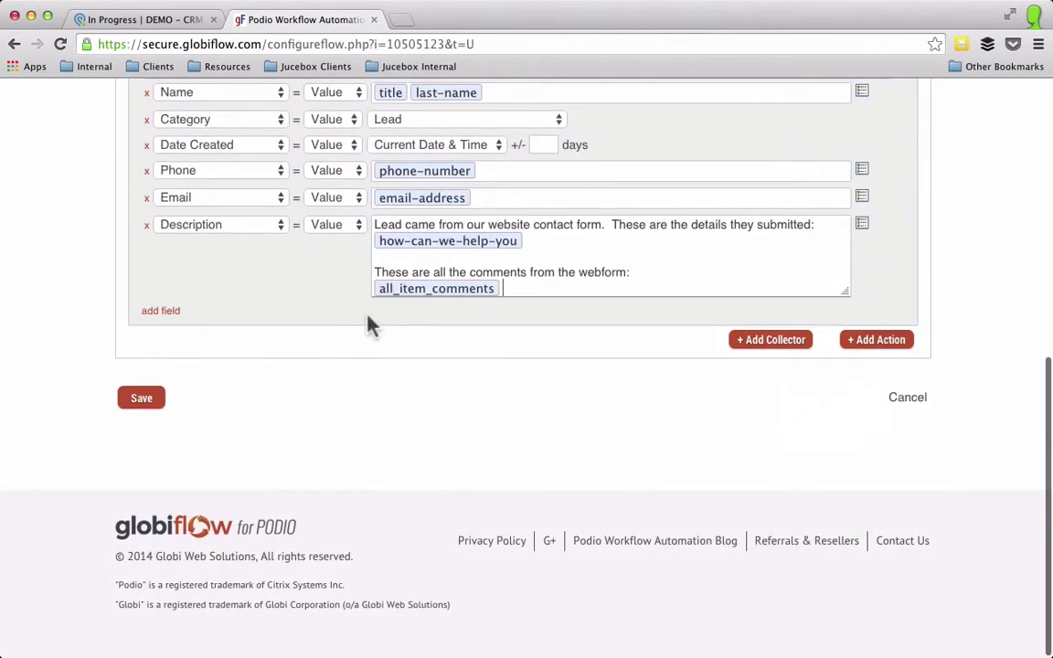
scroll(370, 325, up, 3)
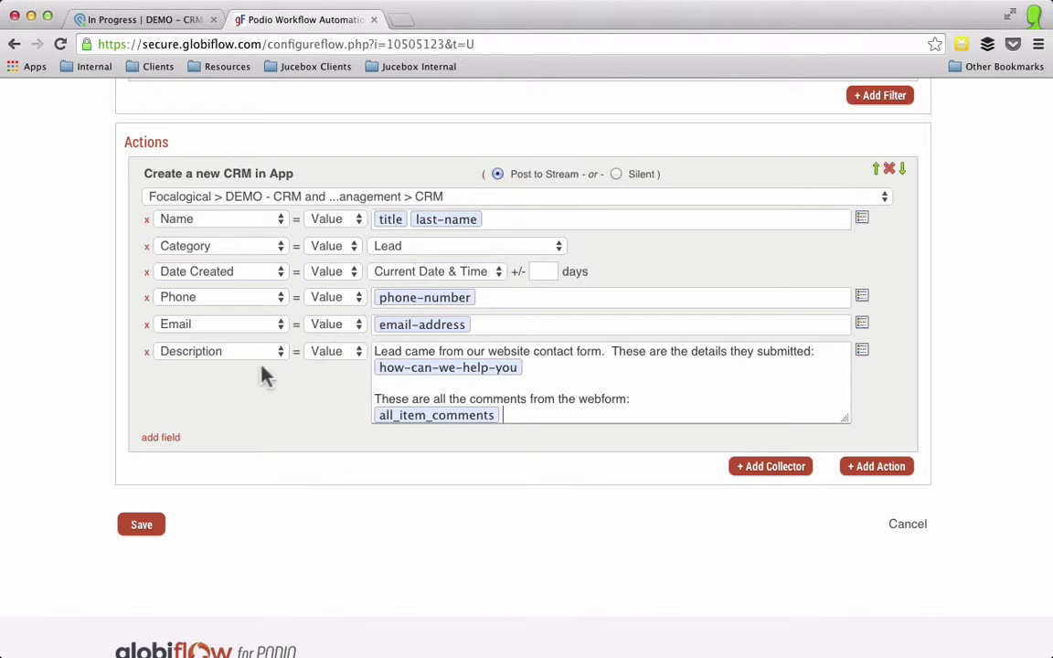
click(146, 535)
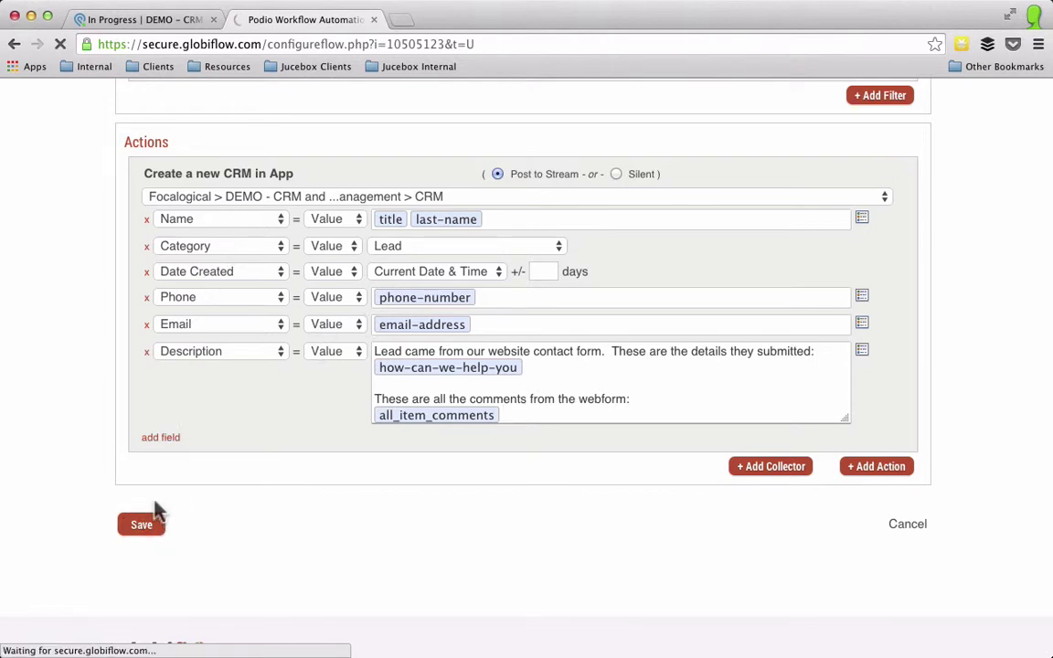
Mark the Testing number 2 contact form entry as Qualified and close it.
click(185, 341)
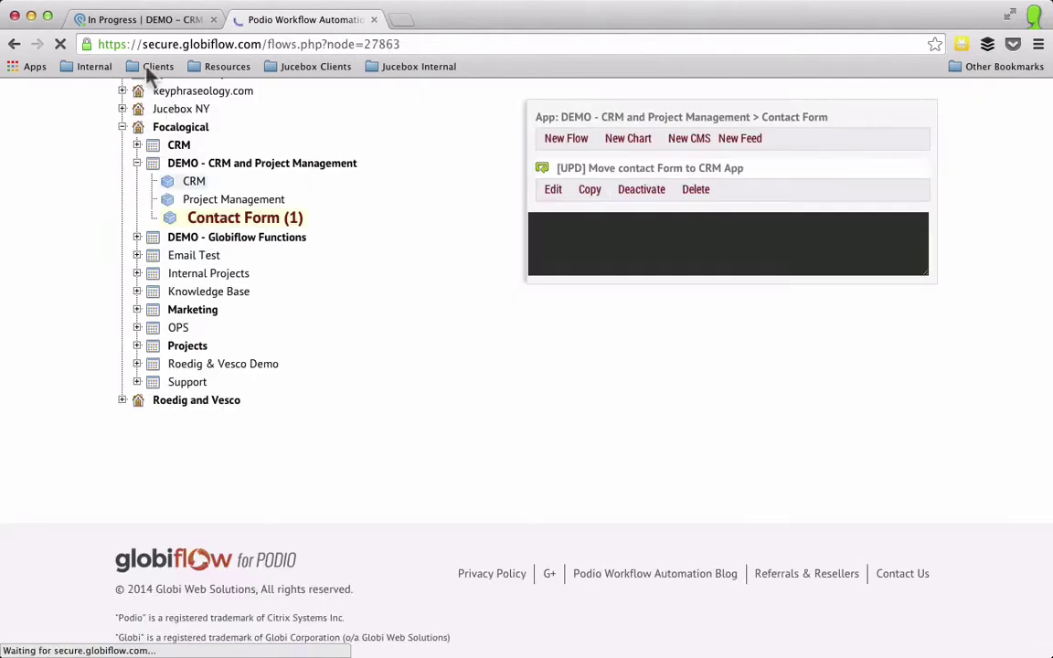
click(135, 20)
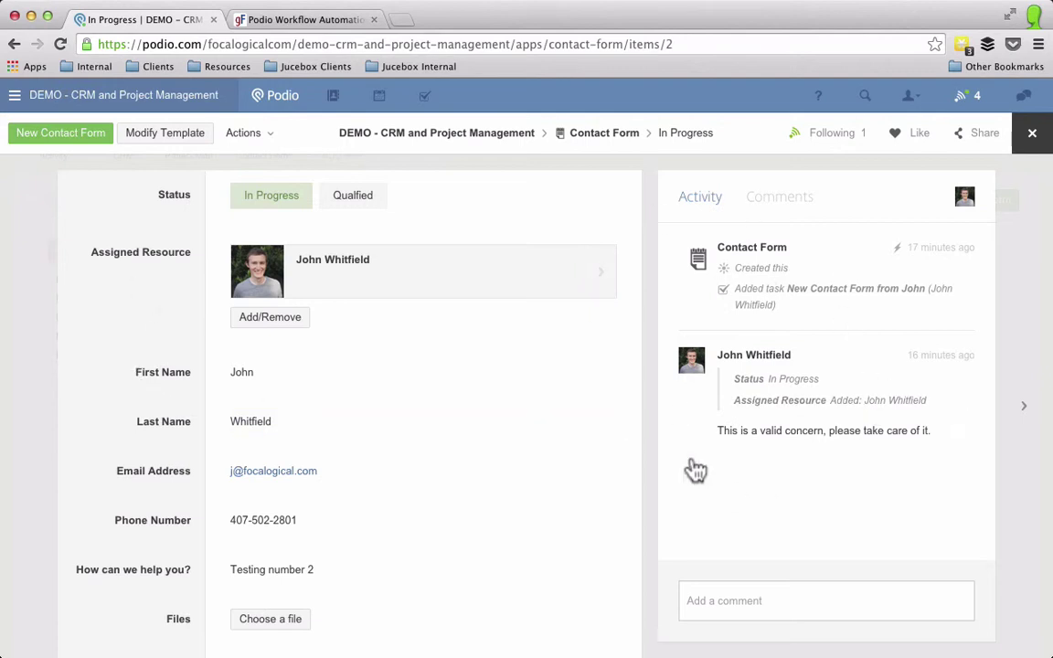
scroll(332, 564, down, 3)
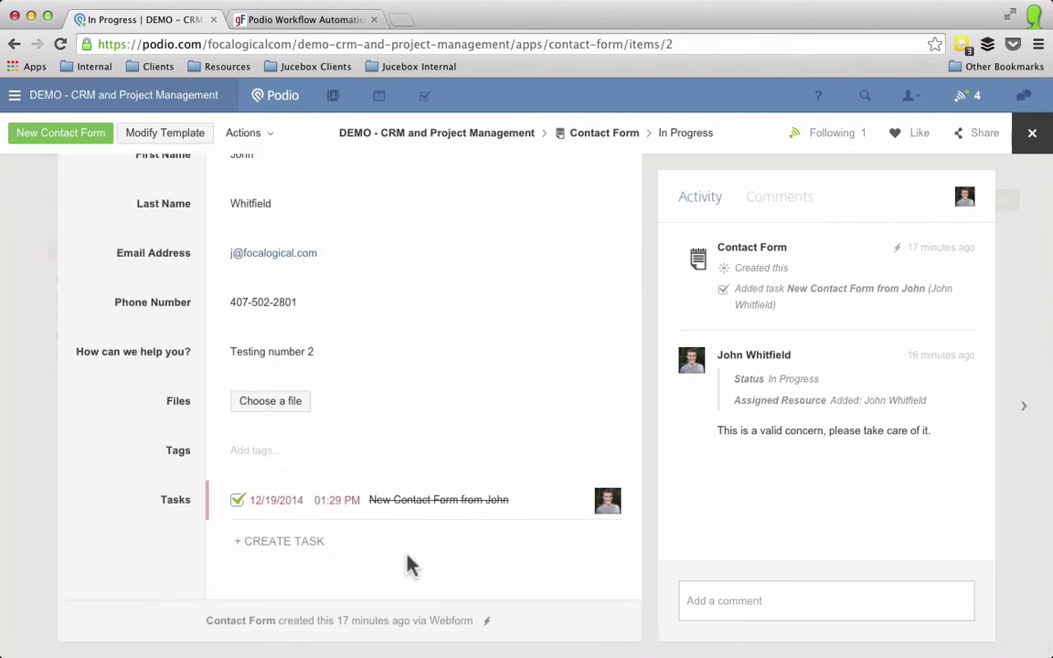
scroll(376, 439, up, 3)
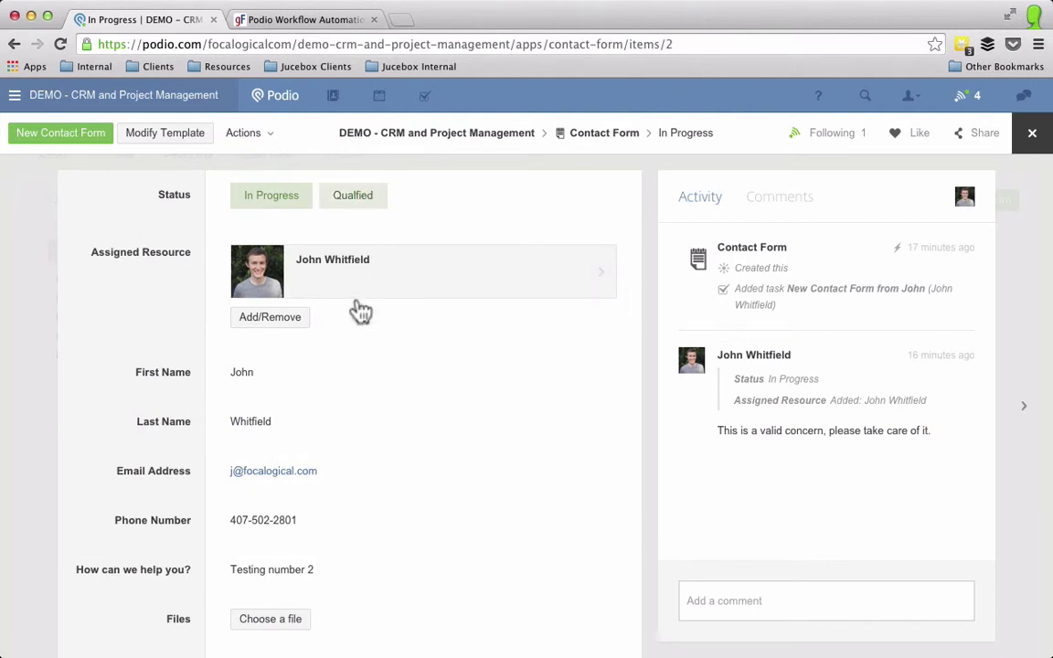
click(352, 195)
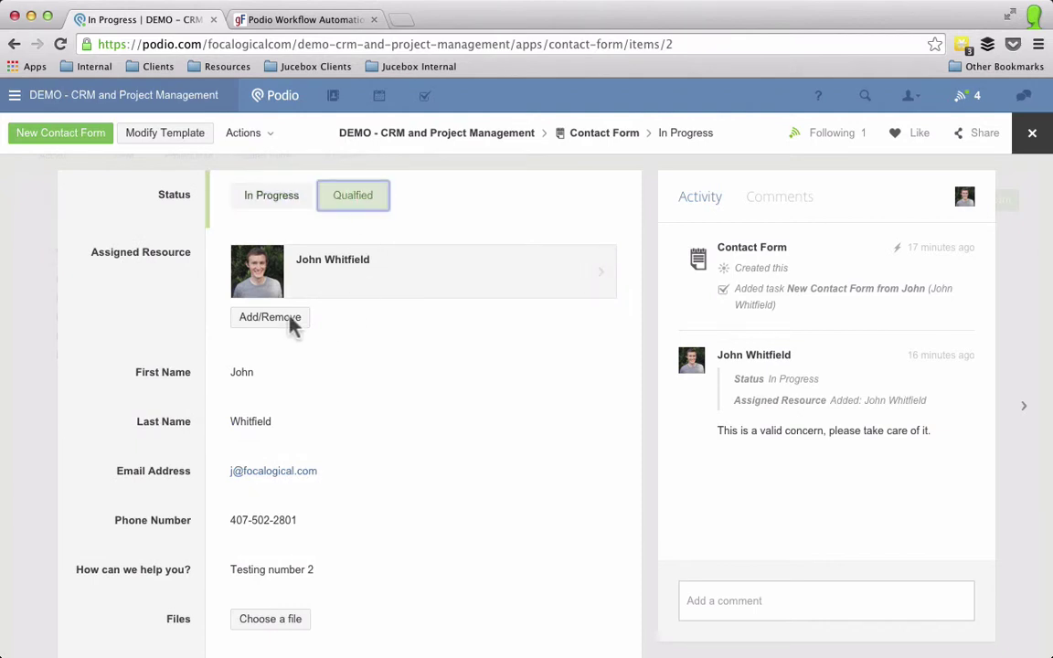
click(36, 384)
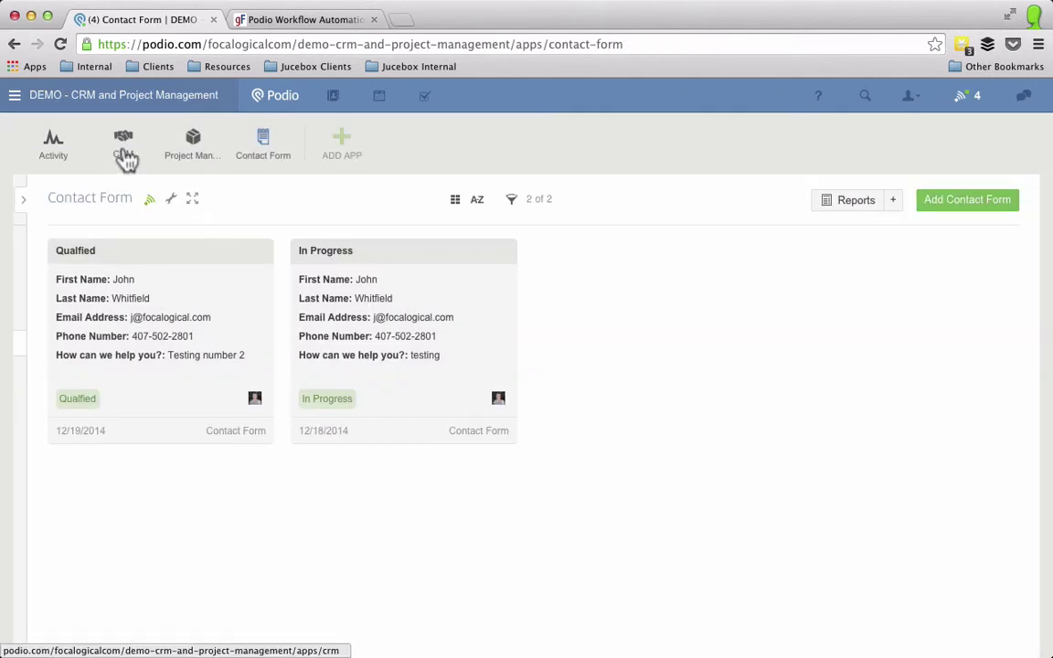
Open the newest Lead in the CRM app and review its phone, email and description.
click(124, 151)
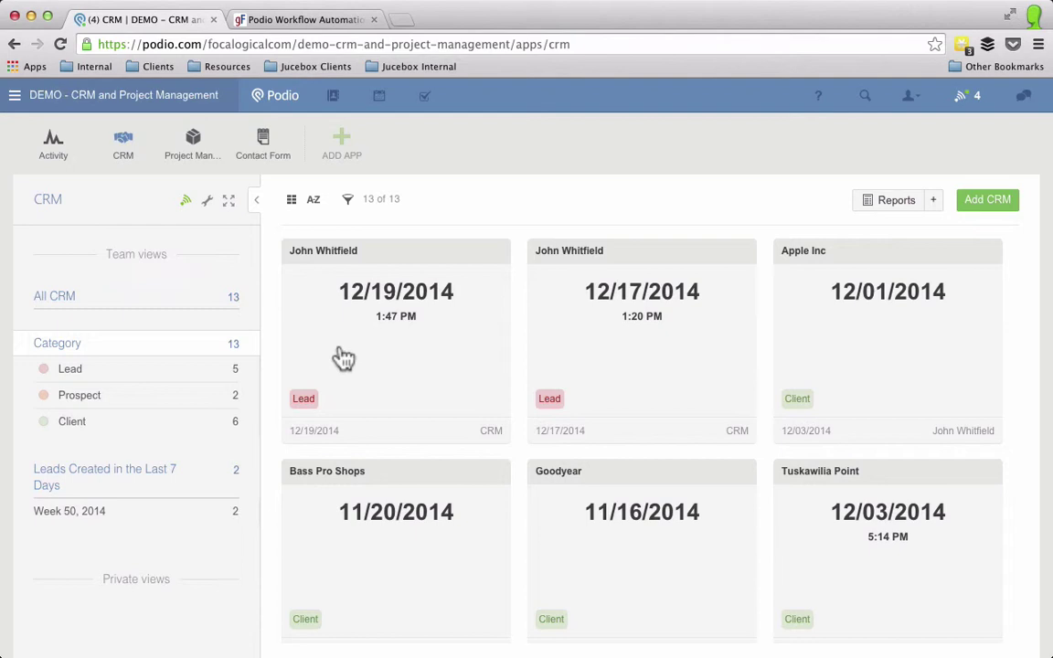
click(341, 348)
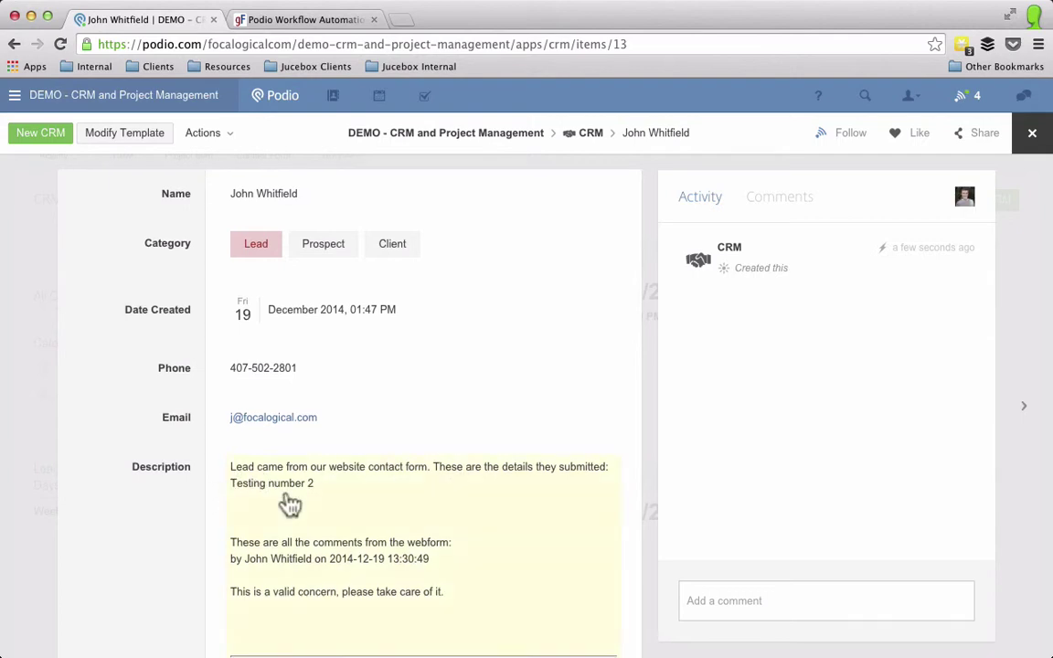
scroll(284, 498, down, 3)
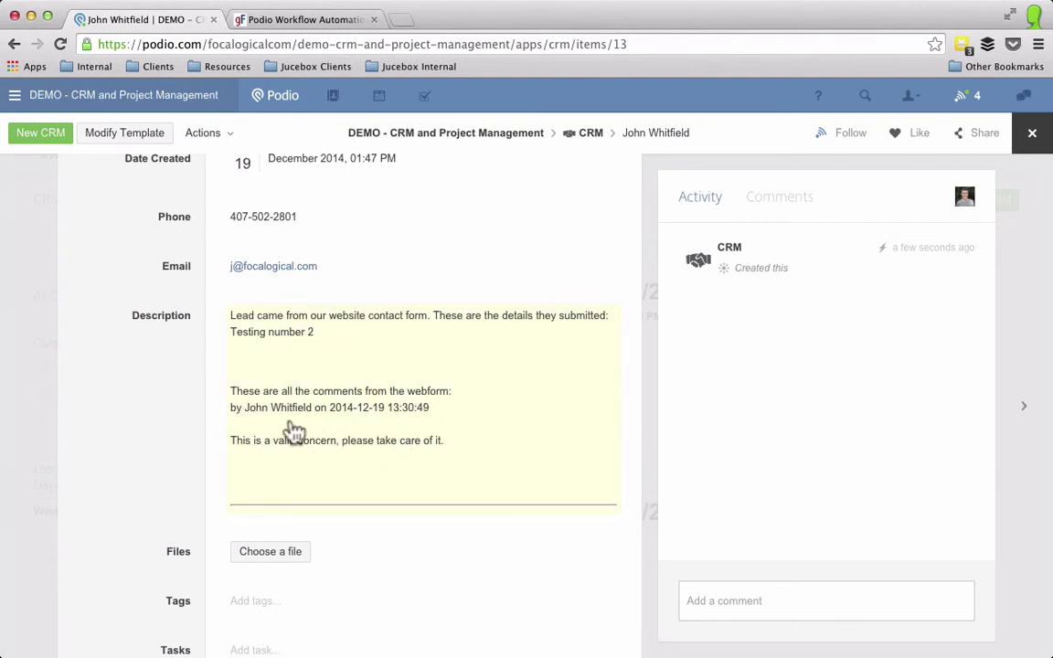
scroll(297, 432, up, 3)
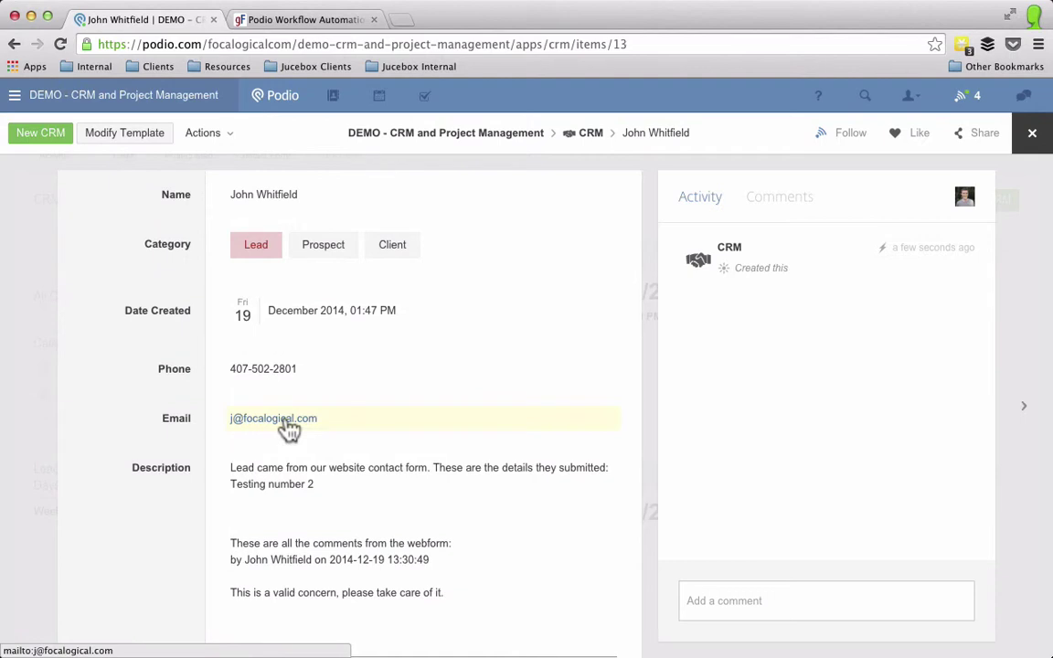